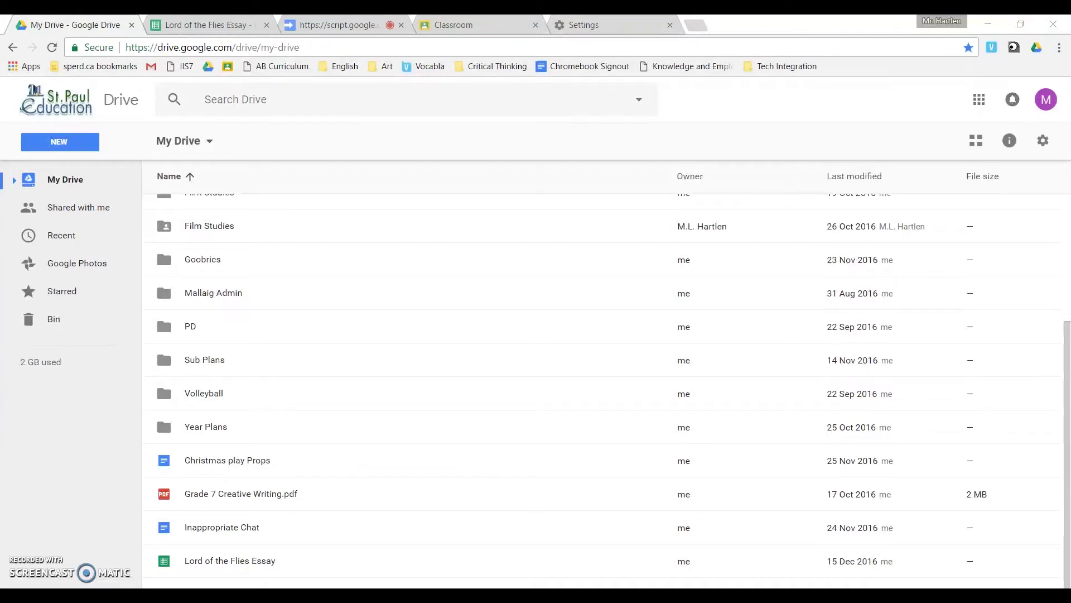
Step: Open the Creative Writing Goobric spreadsheet from the Goobrics folder in My Drive
scroll(195, 371, "up", 2)
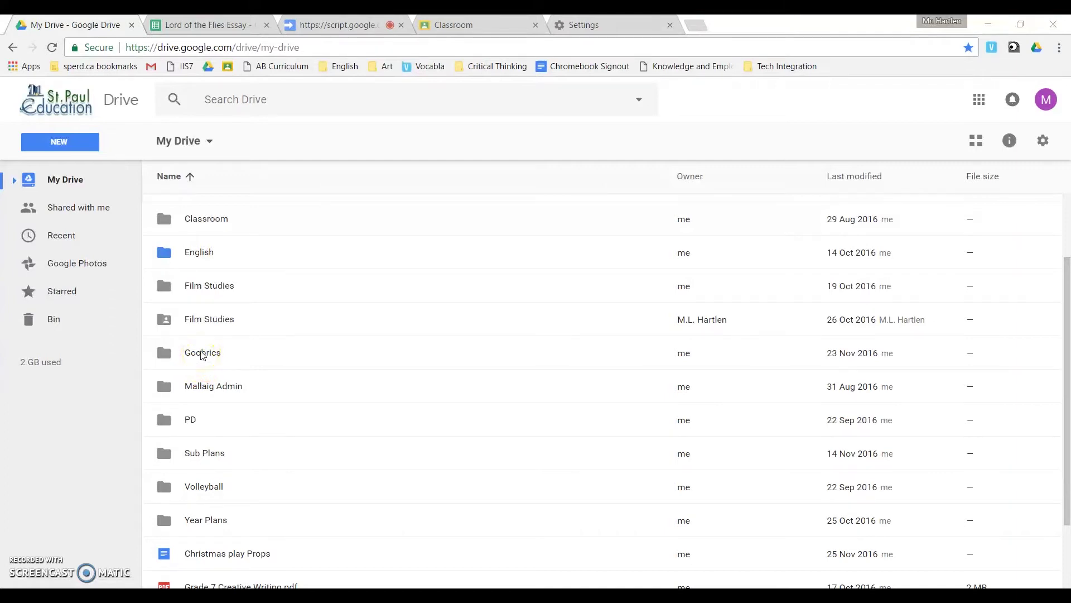
double_click(203, 355)
double_click(234, 244)
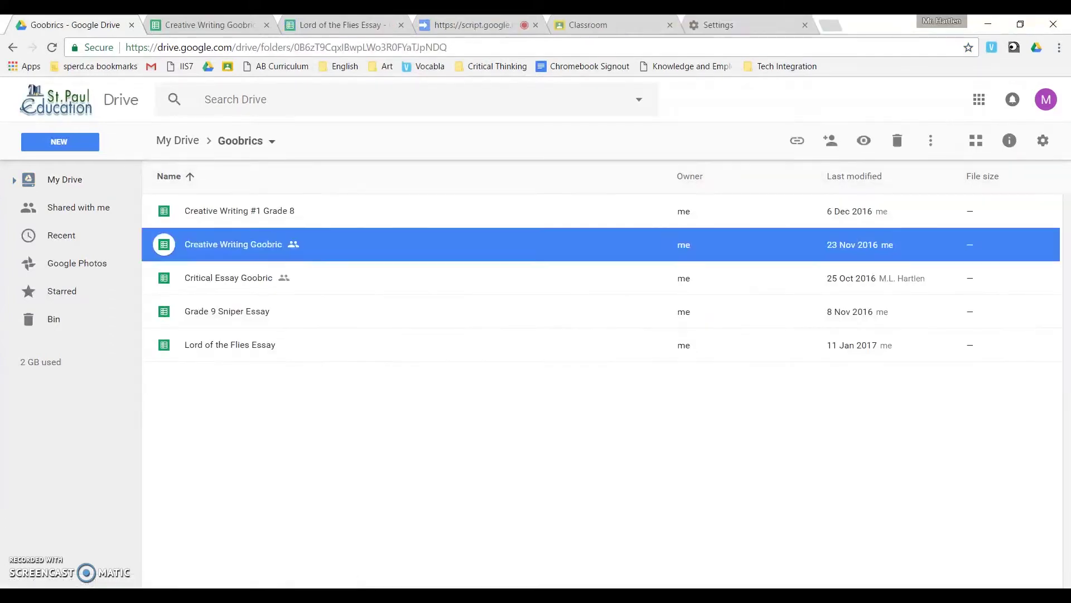
left_click(226, 30)
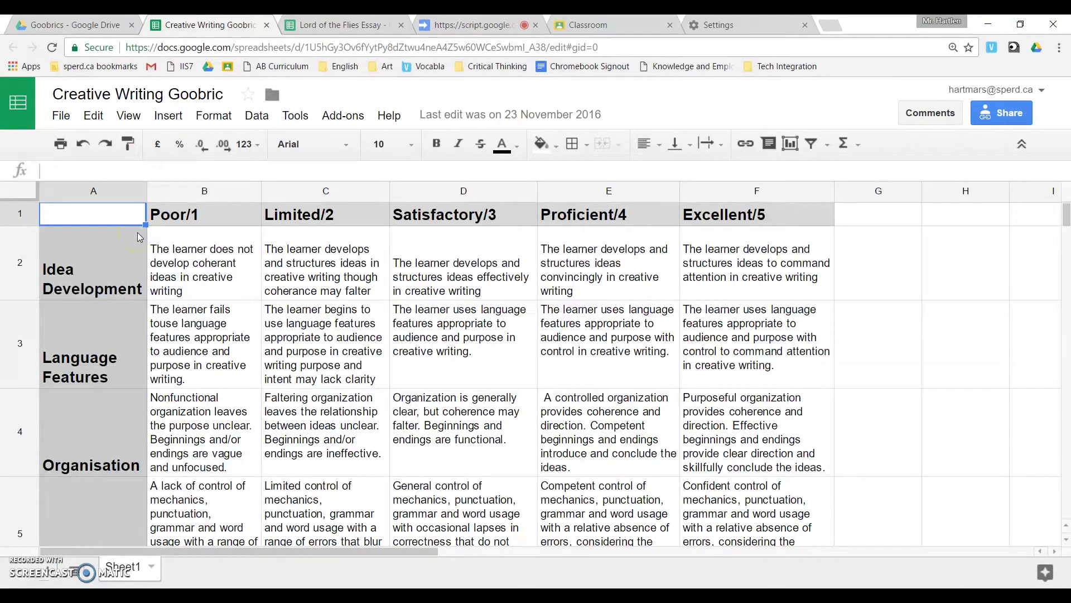
scroll(100, 301, "down", 2)
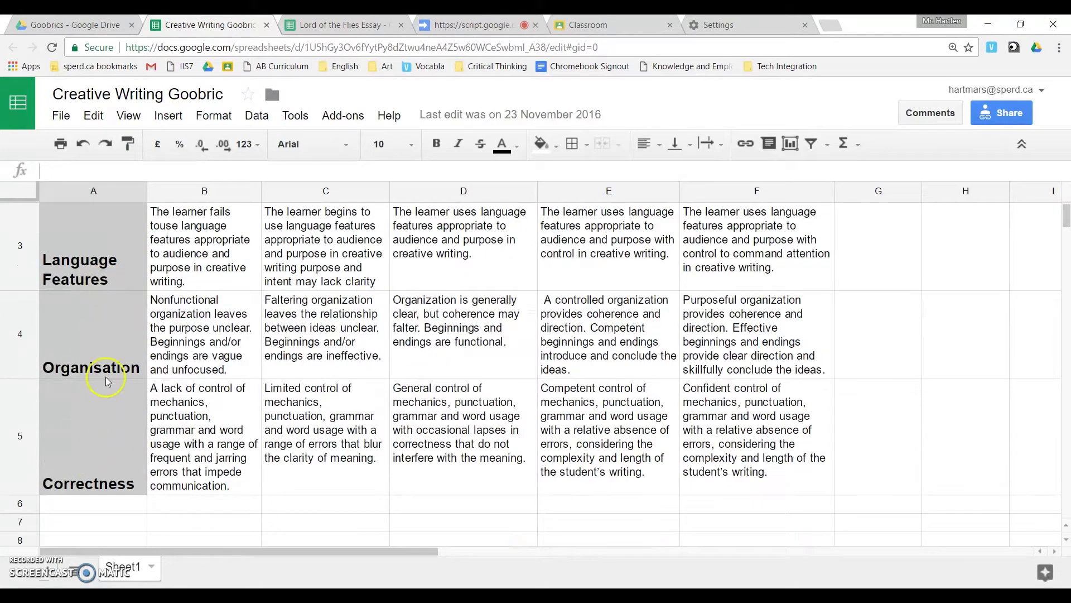
scroll(118, 406, "up", 2)
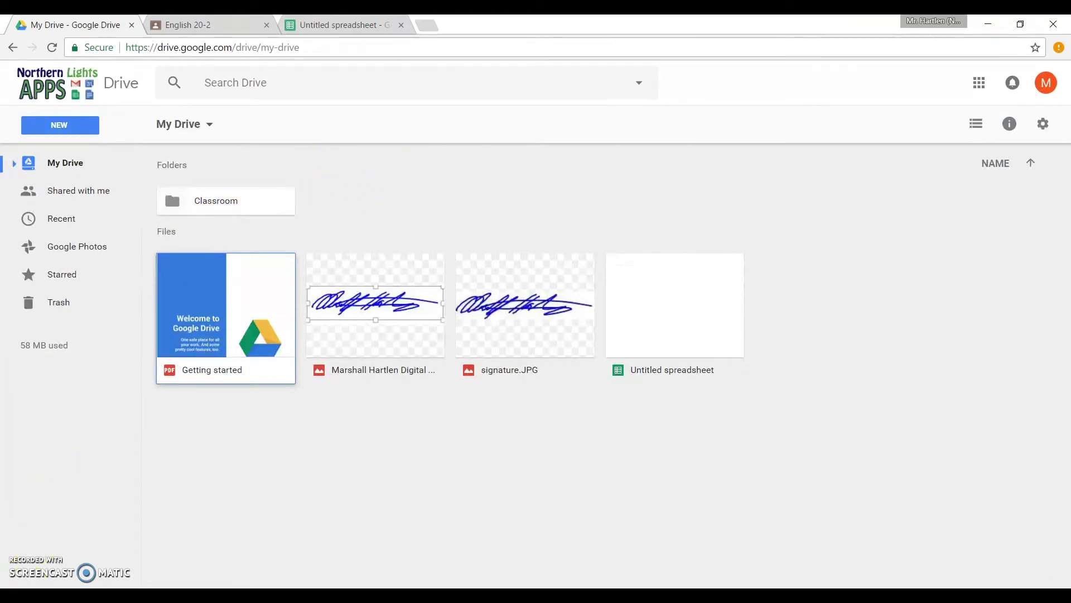
Step: Start a new blank Google Sheets spreadsheet from Drive's NEW menu
left_click(73, 131)
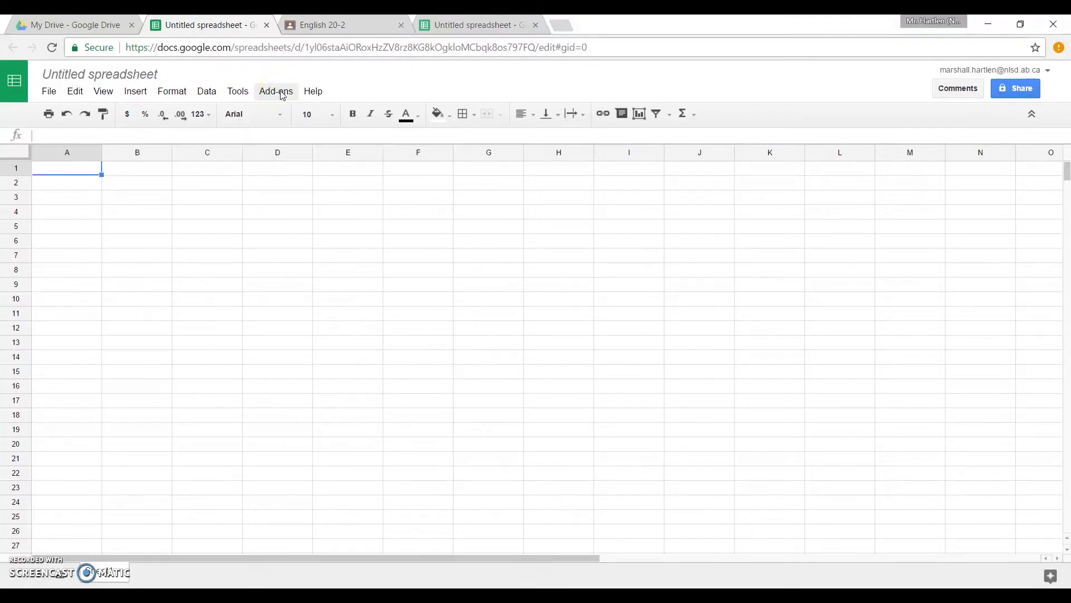
Step: Install the Doctopus add-on via Get add-ons and allow its requested permissions
left_click(283, 94)
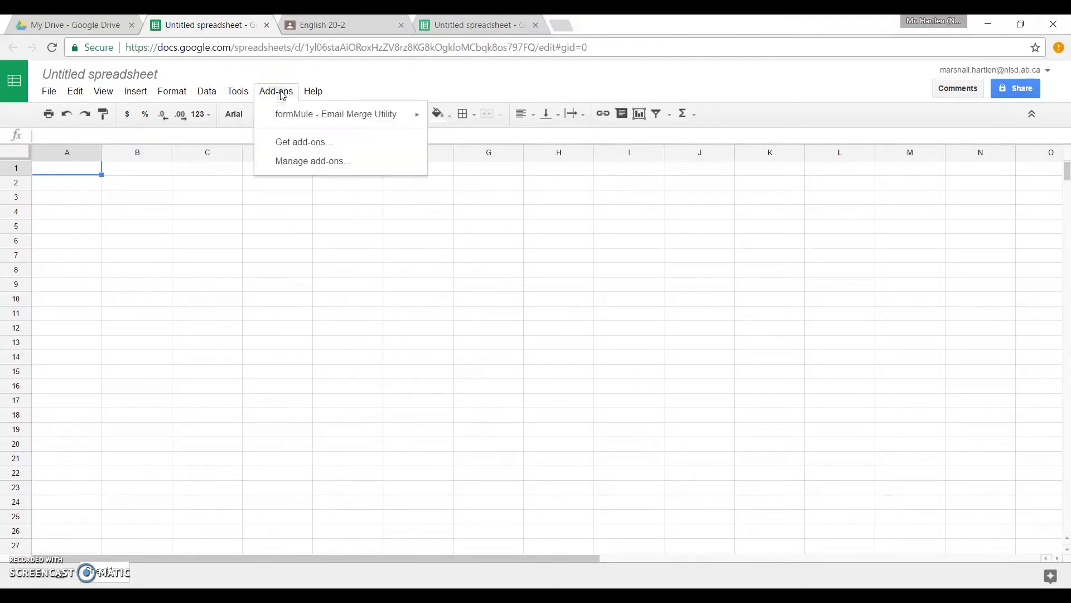
left_click(305, 146)
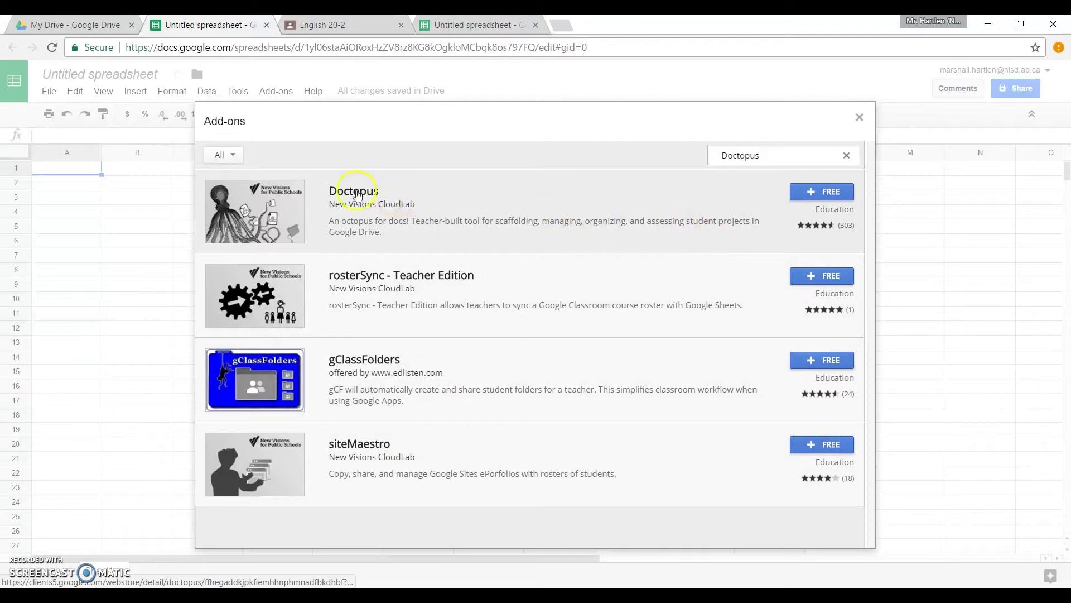
left_click(823, 193)
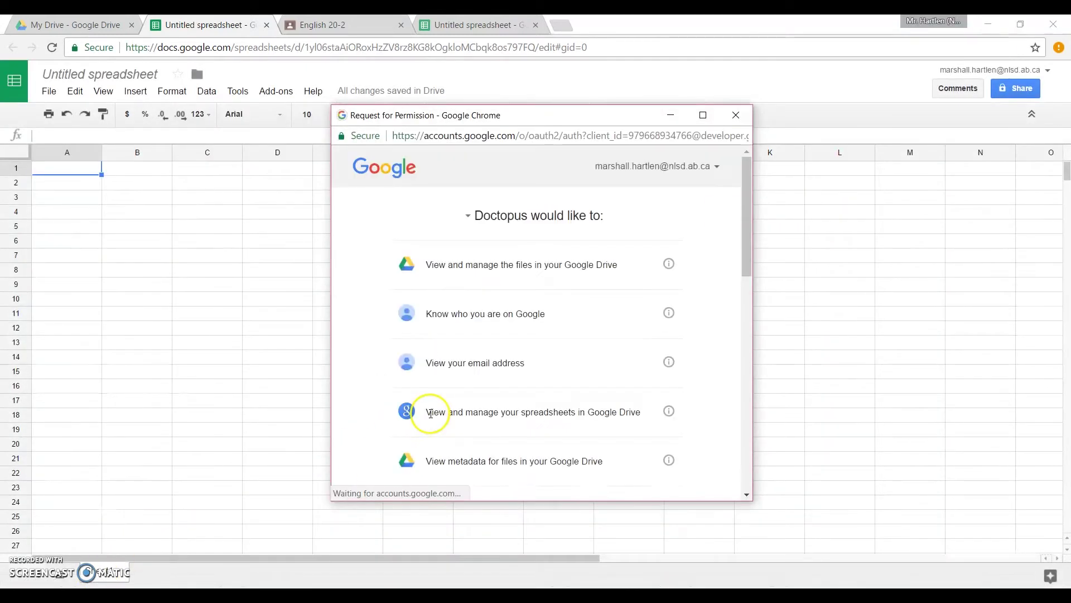
scroll(580, 370, "down", 7)
scroll(584, 365, "down", 5)
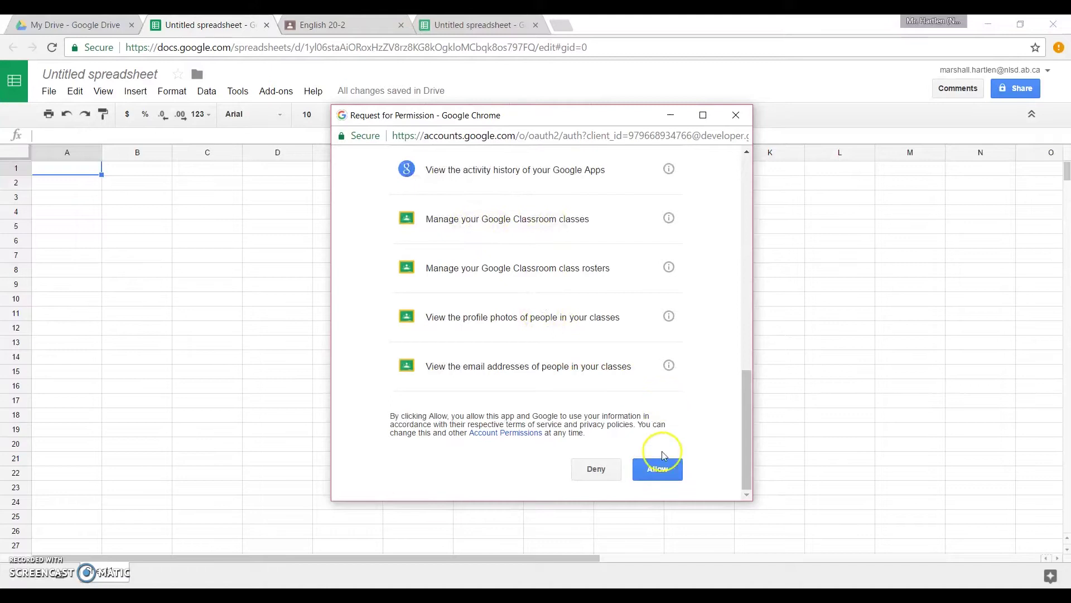
left_click(668, 472)
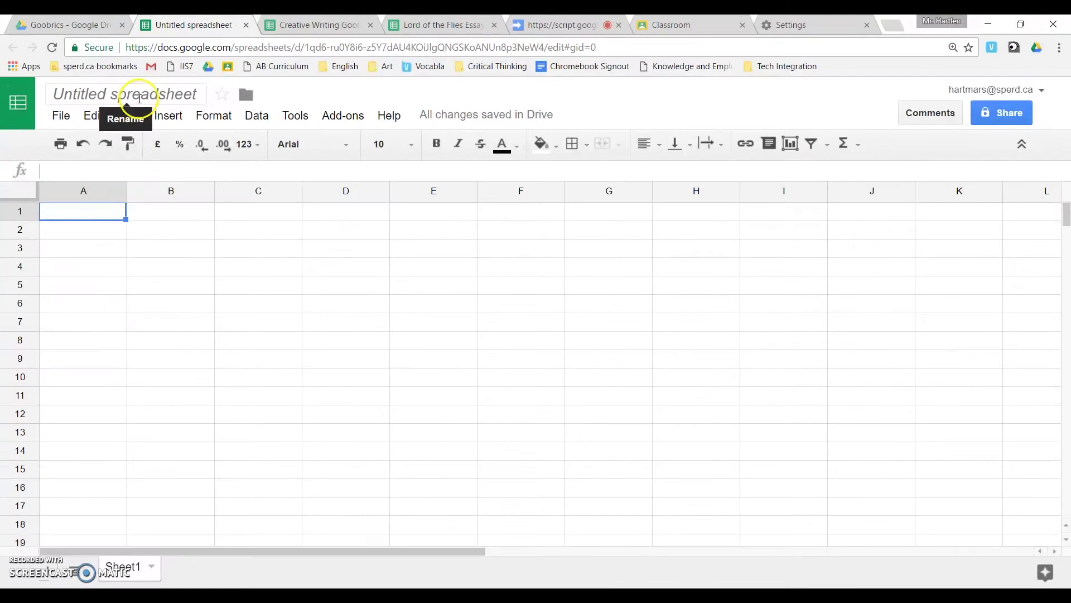
Step: Retitle the spreadsheet 'RESULTS FOR ESSAY' and show the Doctopus add-on menu
left_click(142, 97)
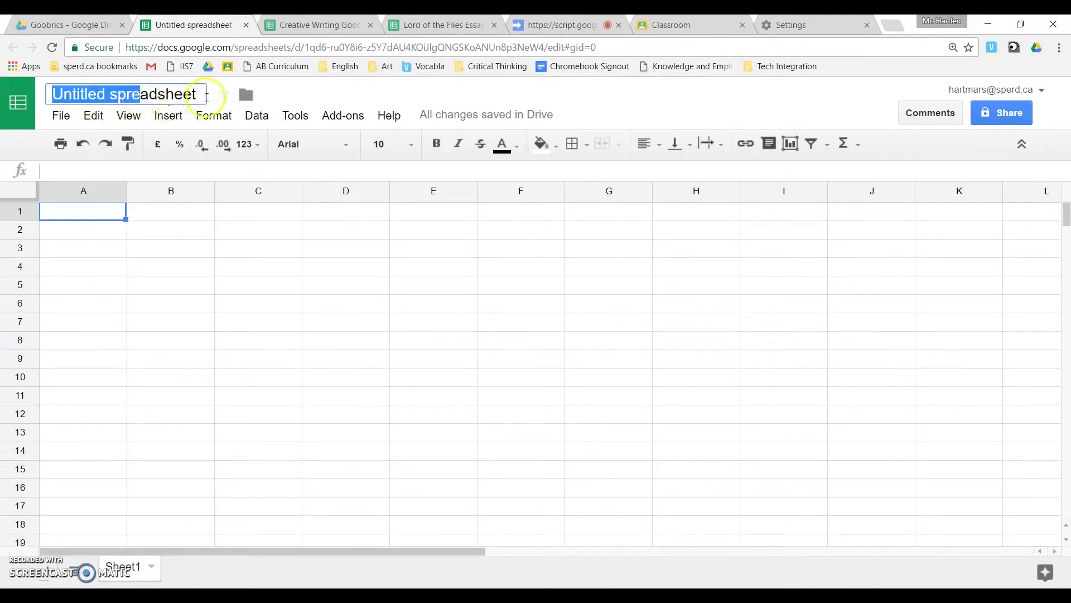
left_click_drag(124, 96, 58, 94)
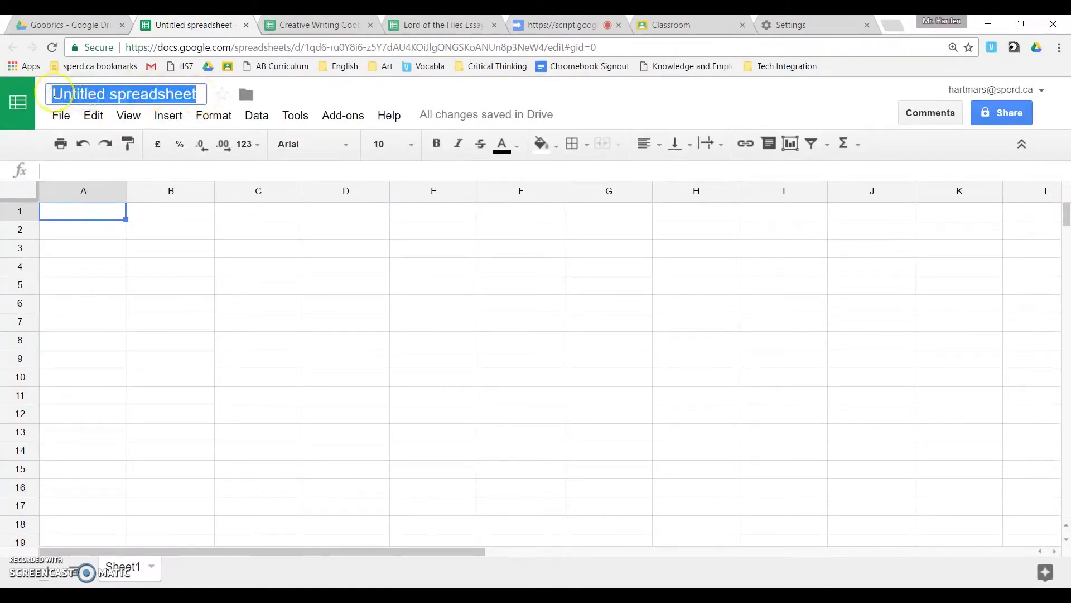
type("RESULTS")
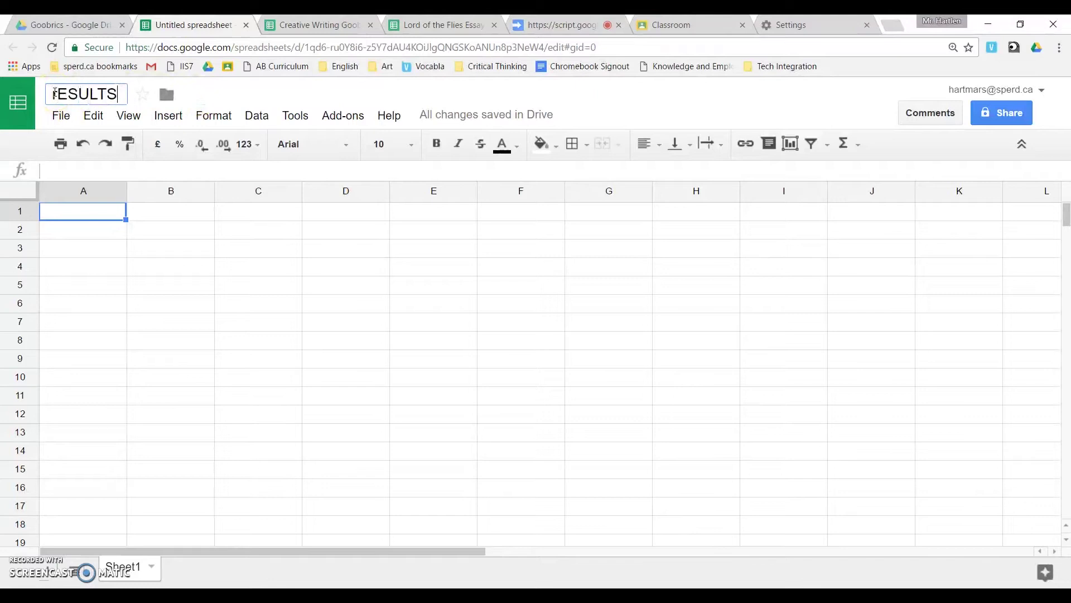
type(" FOR ESSAY")
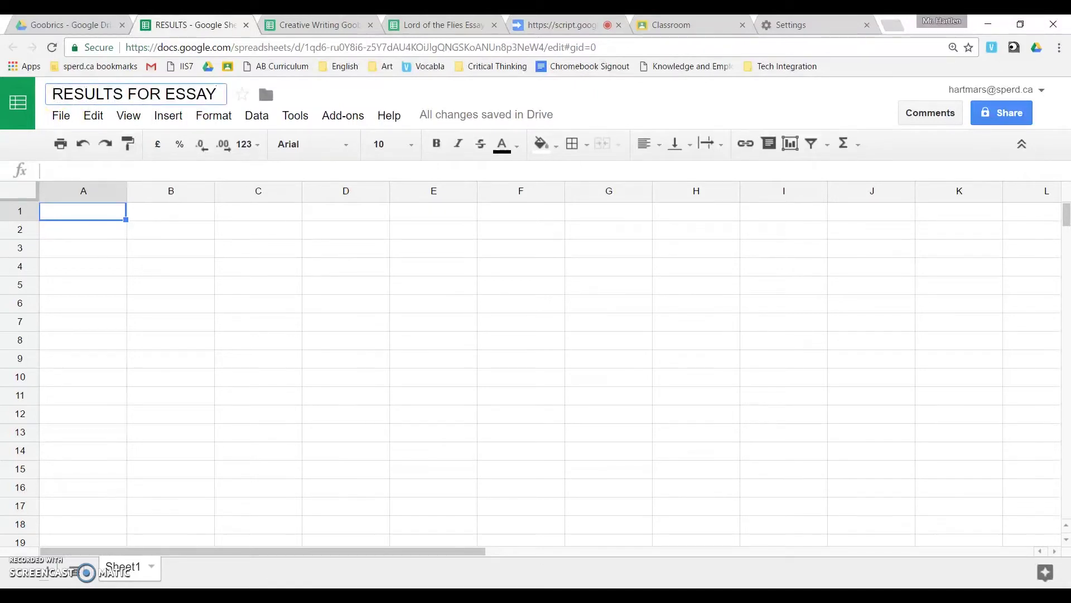
key("Return")
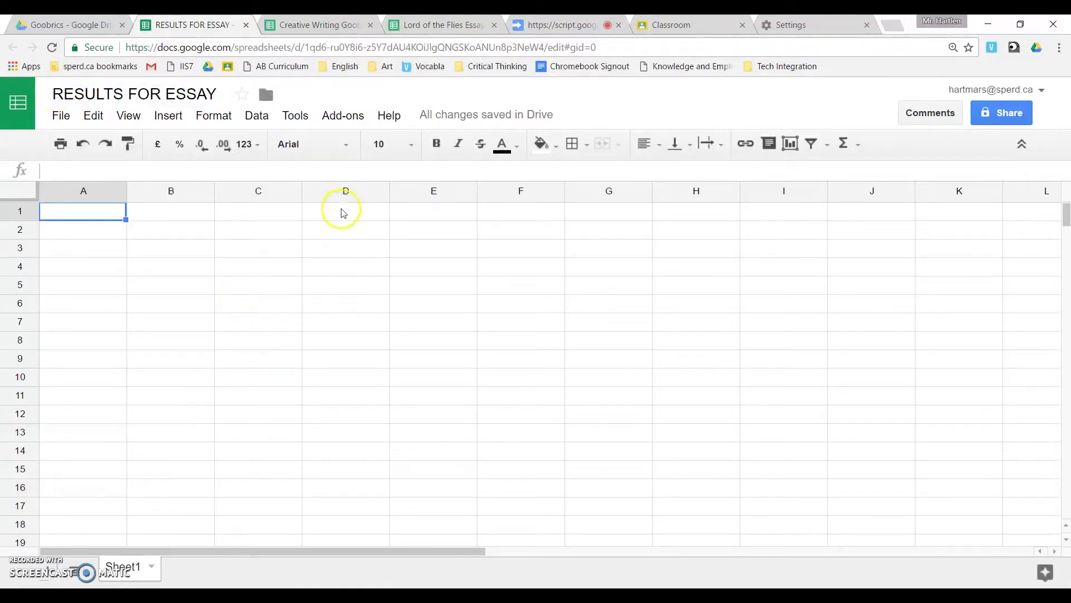
left_click(350, 122)
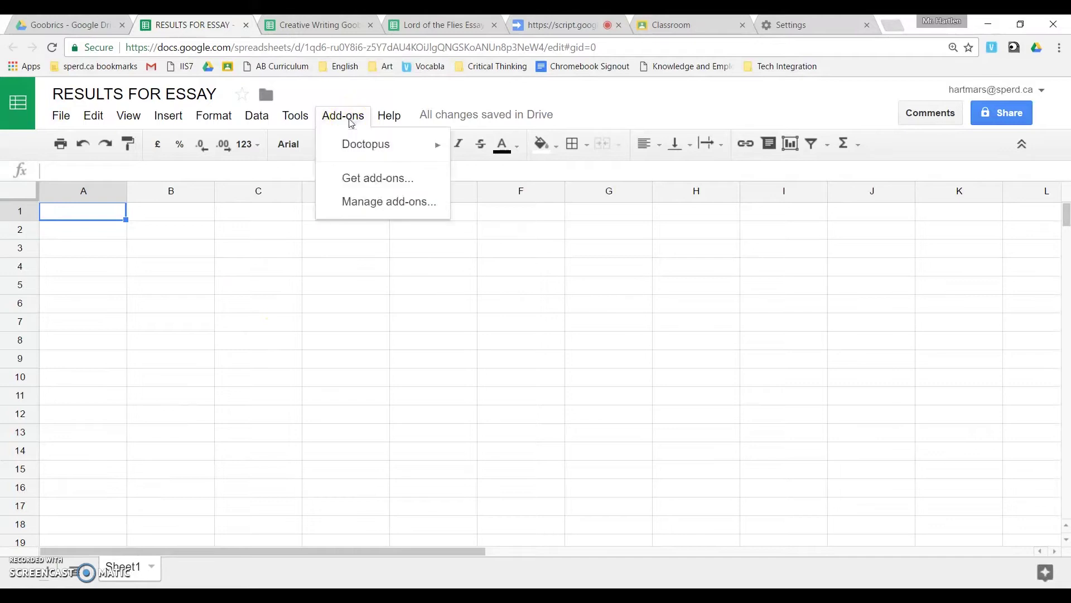
left_click(364, 148)
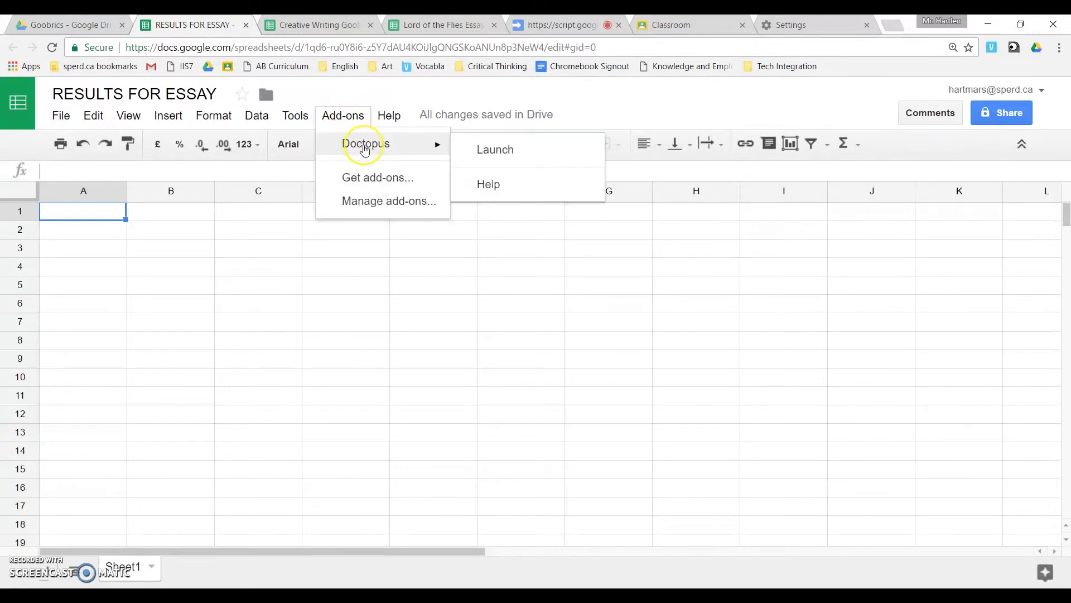
Step: Launch Doctopus and choose the 'ingest a Google Classroom Assignment' mode
left_click(483, 149)
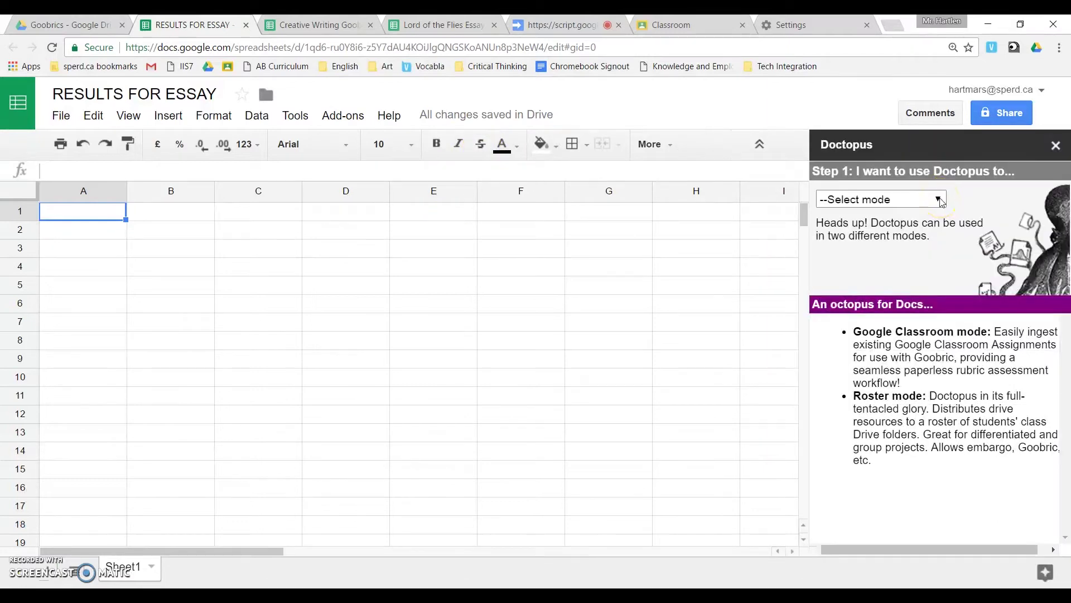
left_click(940, 200)
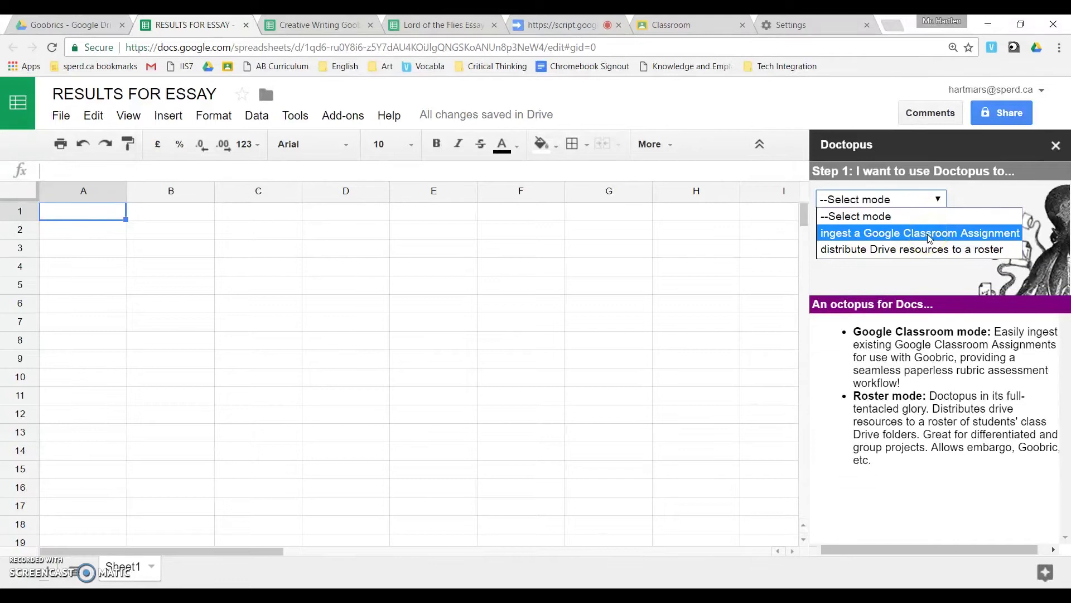
left_click(923, 255)
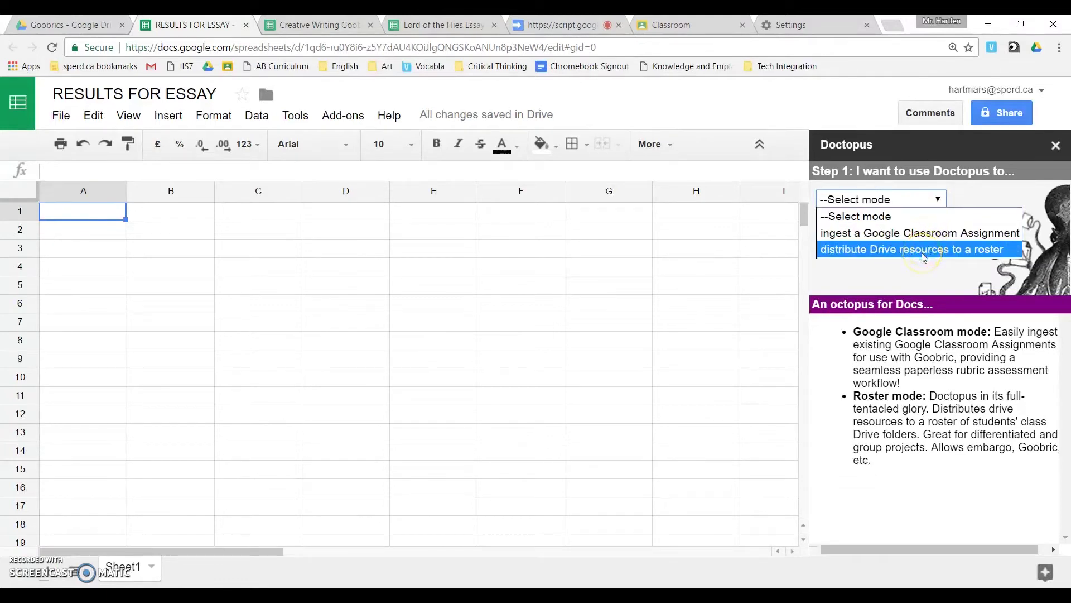
left_click(923, 237)
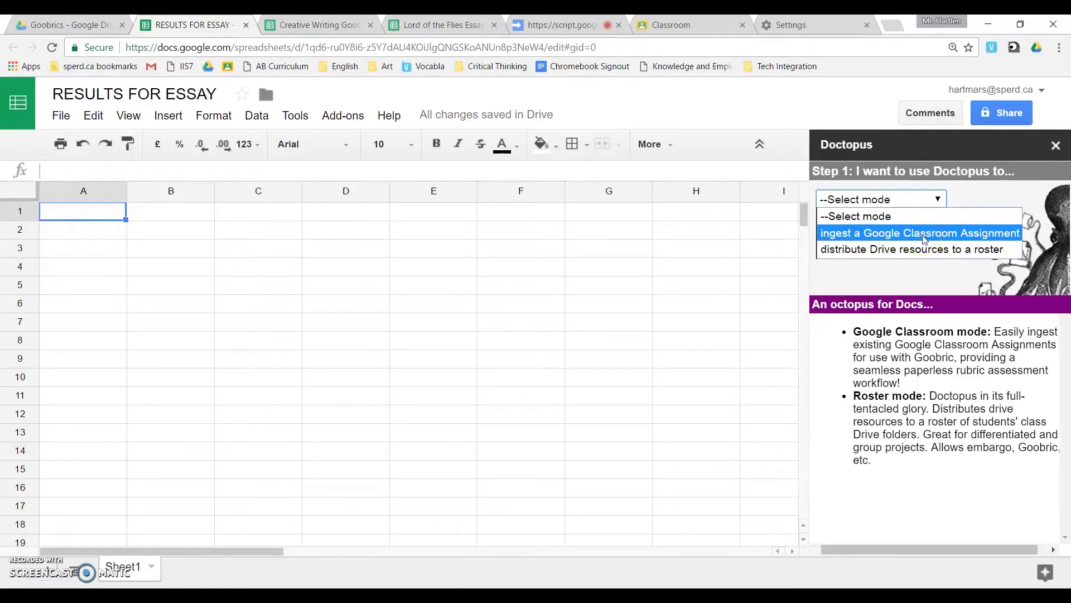
left_click(923, 233)
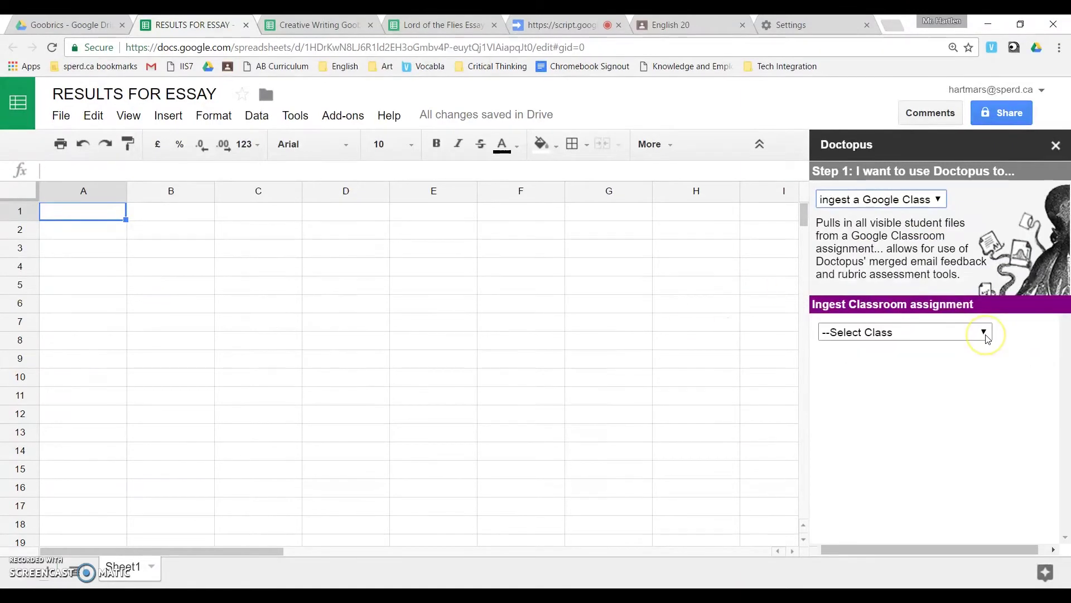
Step: Select class English 20, assignment Final Essay!!!, and only turned-in files
left_click(984, 333)
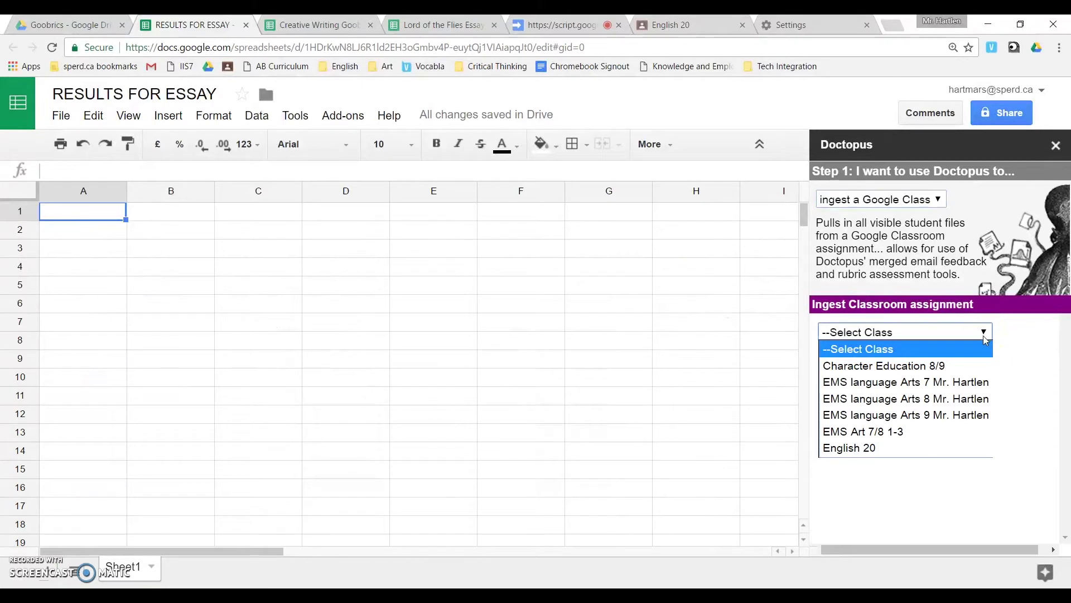
left_click(865, 446)
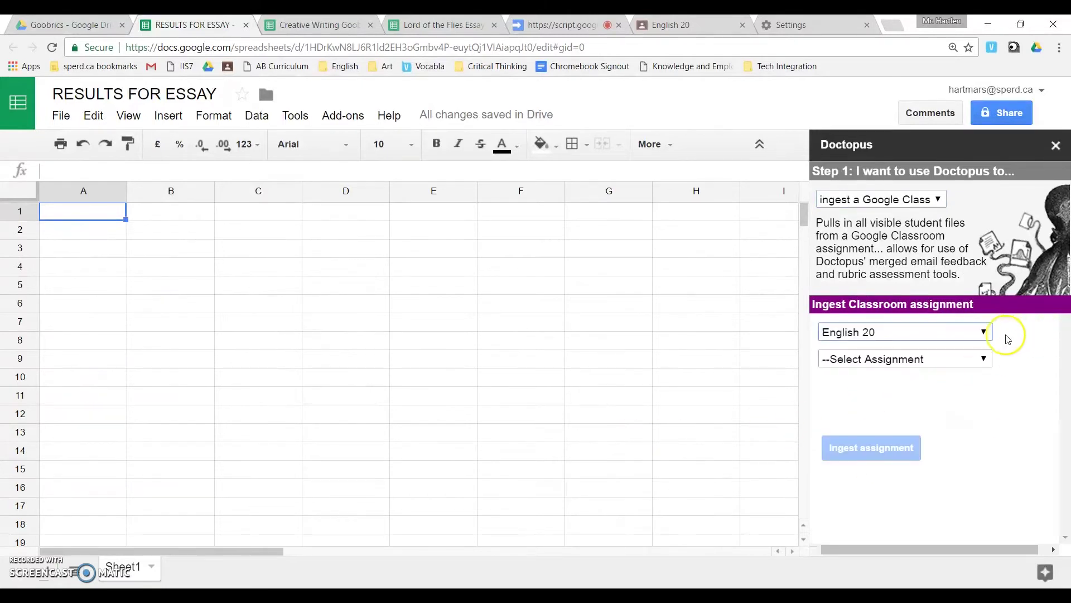
left_click(982, 358)
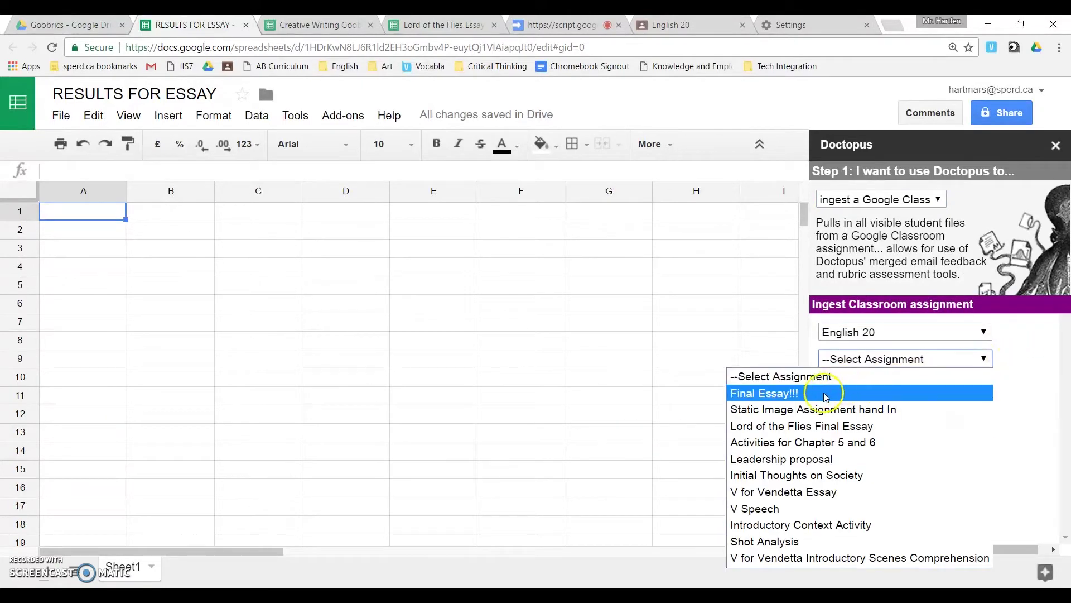
left_click(842, 393)
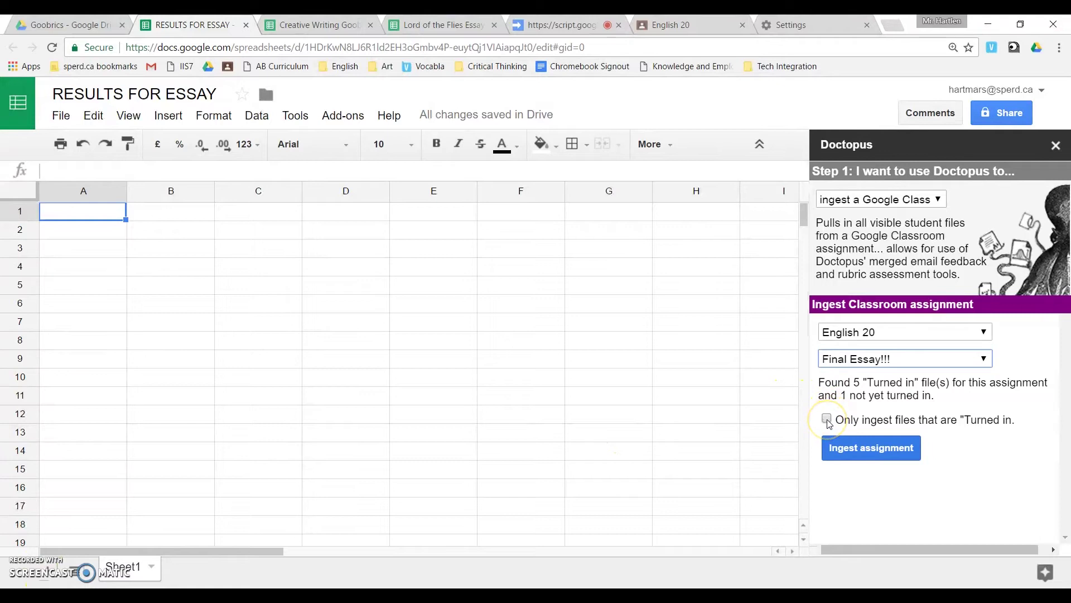
left_click(827, 420)
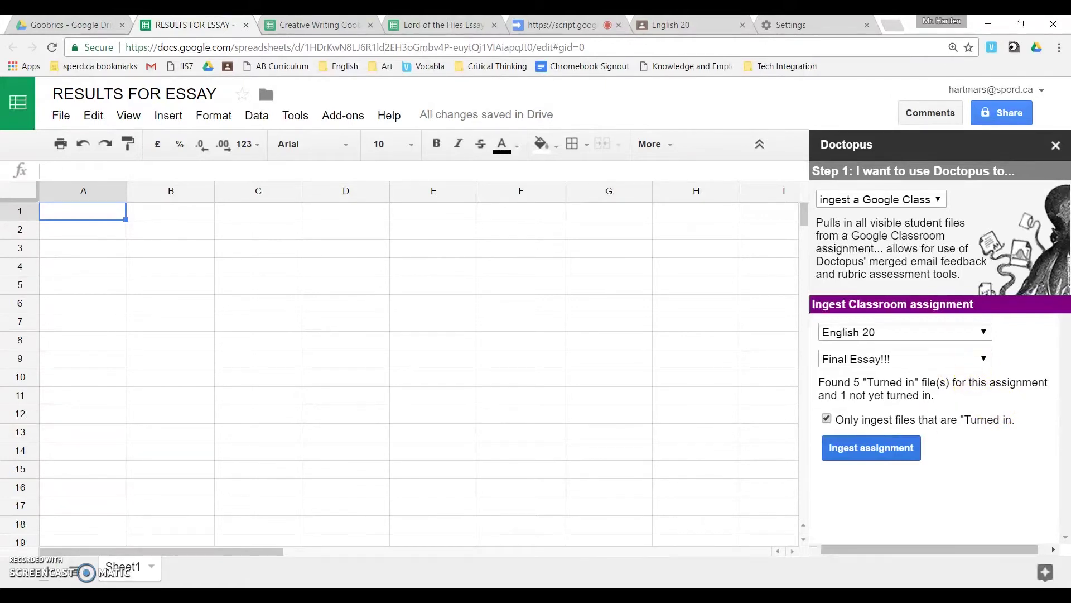
Step: Ingest the five turned-in Final Essay!!! submissions and verify The Prestige essay link opens
left_click(870, 451)
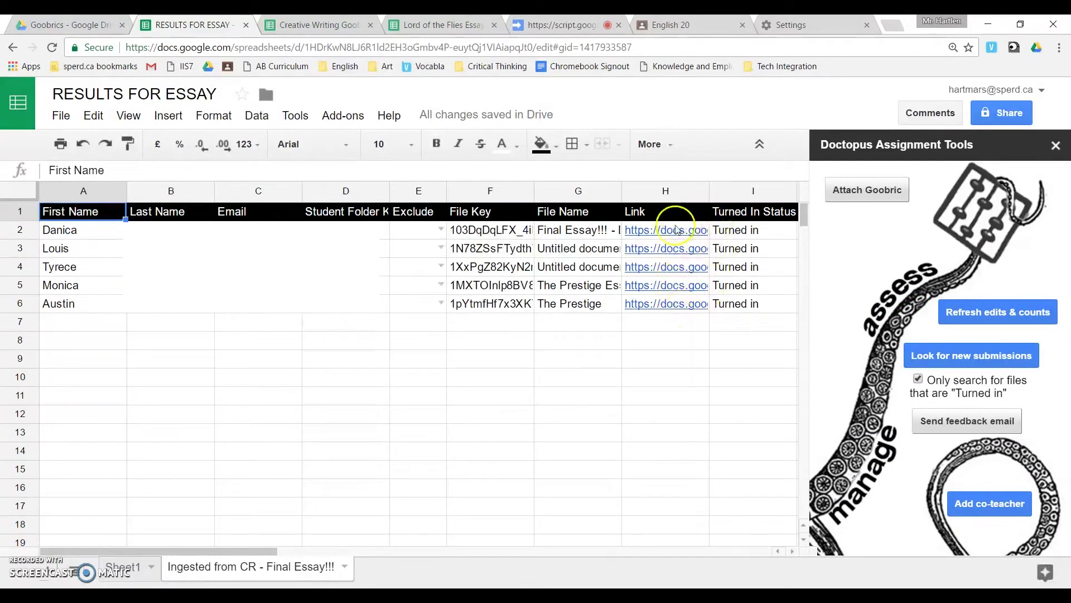
mouse_move(662, 316)
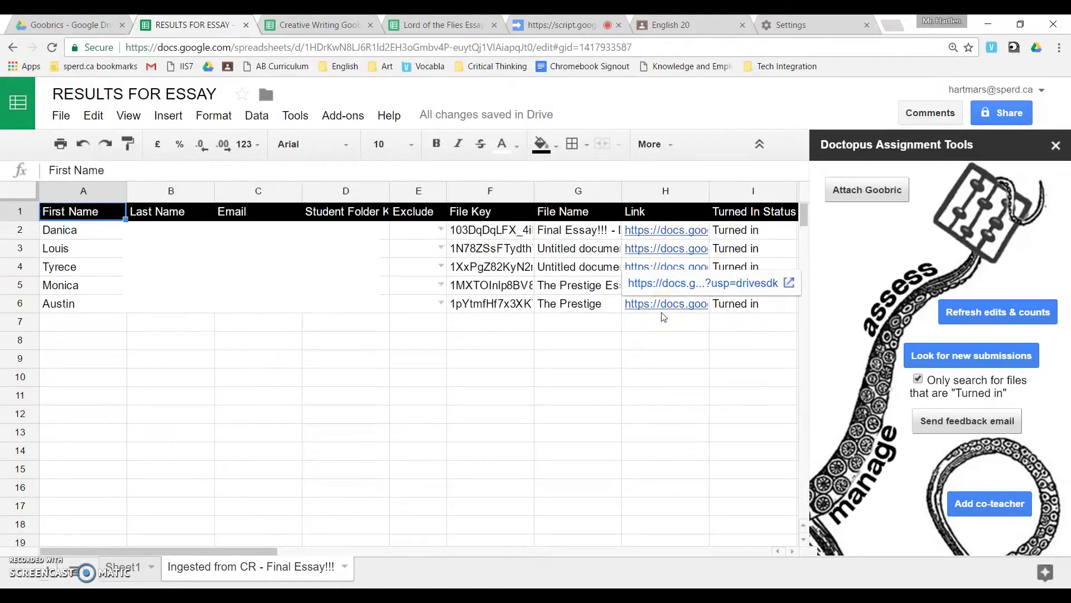
left_click(672, 289)
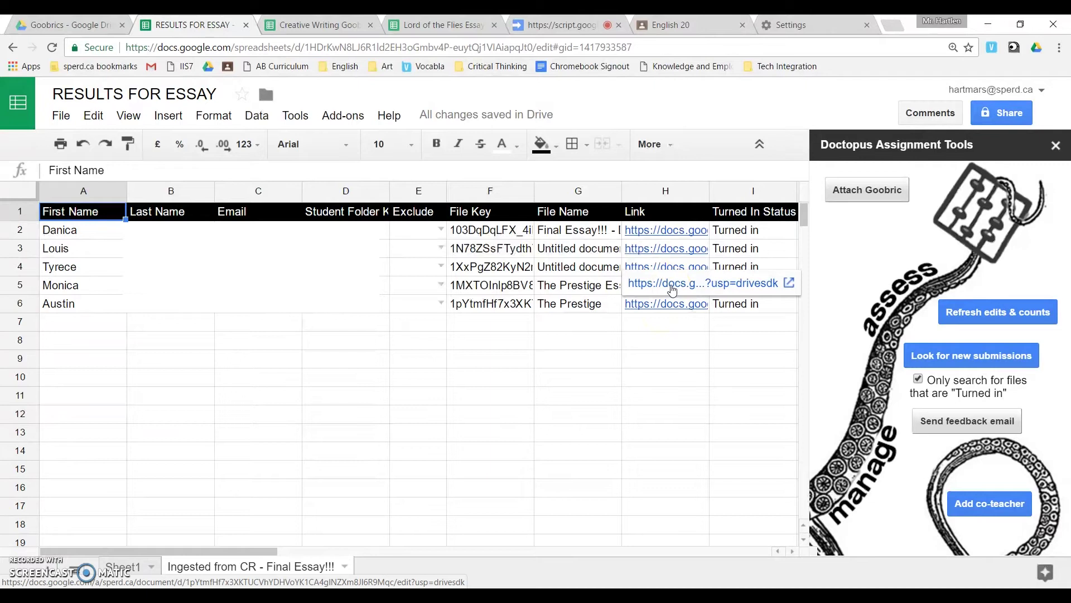
left_click(672, 284)
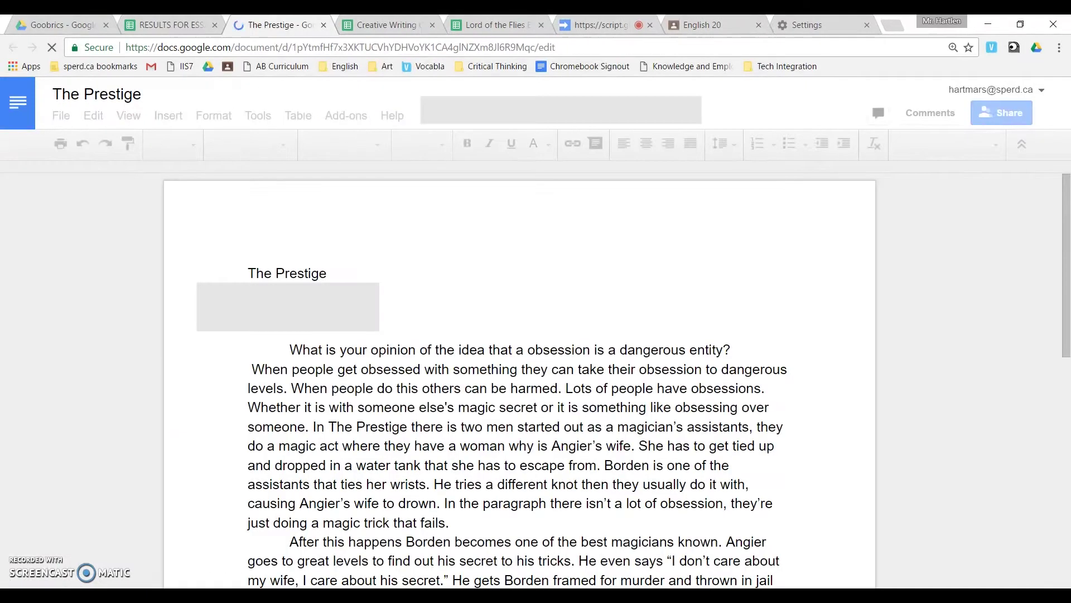
left_click(189, 28)
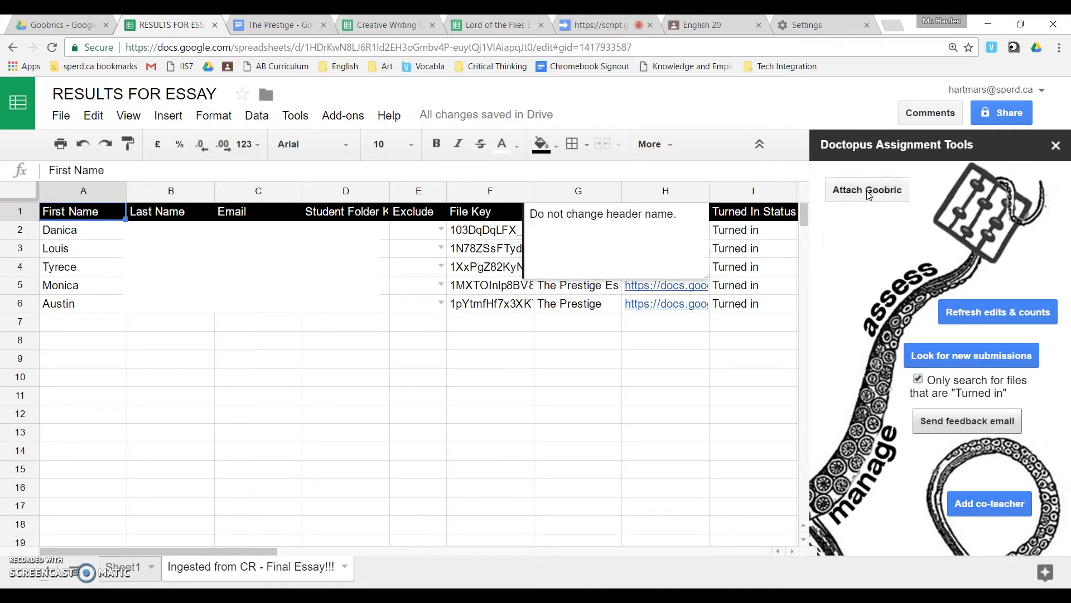
Step: Attach the Critical Essay Goobric with self/peer assessment turned off
left_click(222, 445)
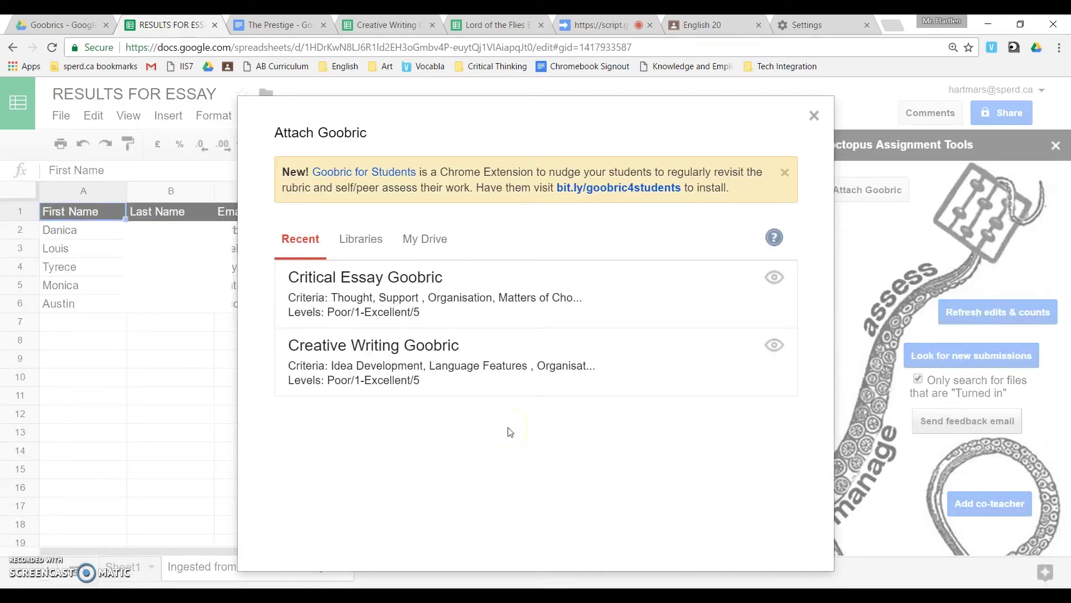
left_click(405, 280)
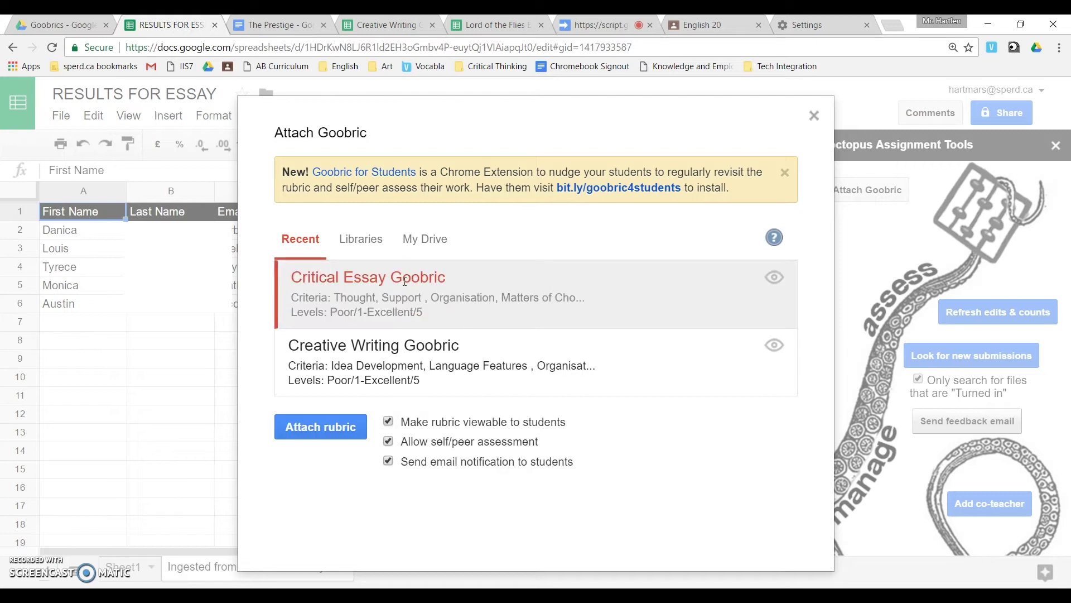
left_click(388, 442)
left_click(323, 430)
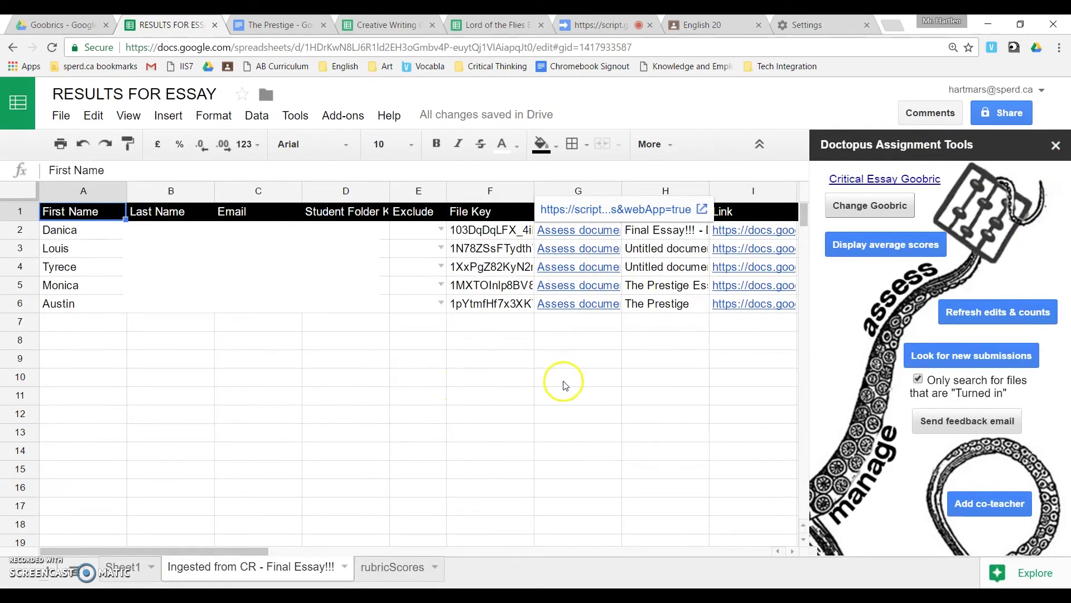
Step: Open the first student's 'Assess document' link in cell G2
left_click(608, 357)
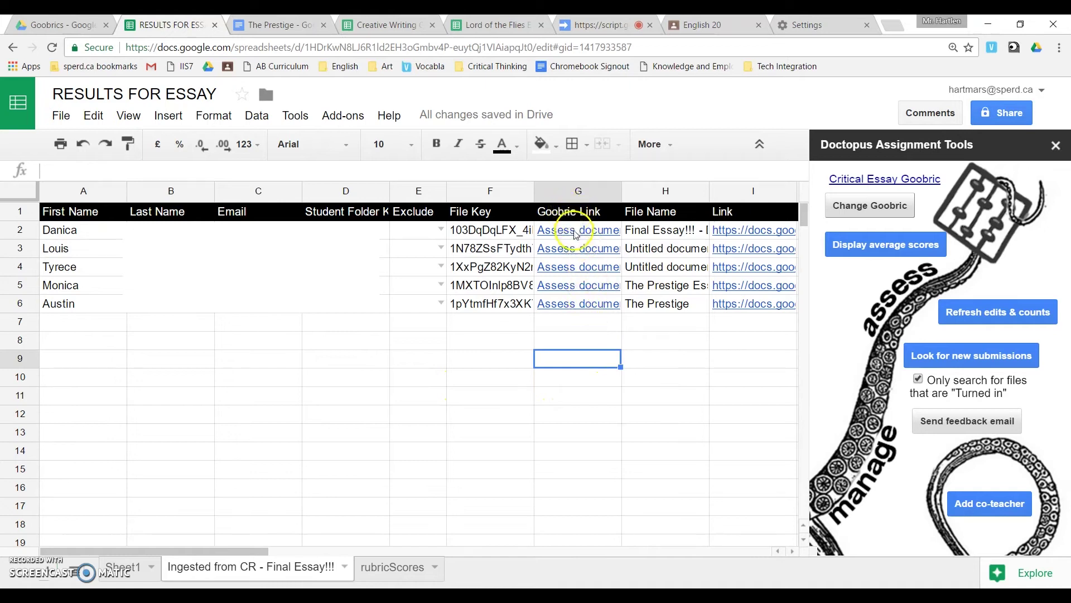
mouse_move(576, 235)
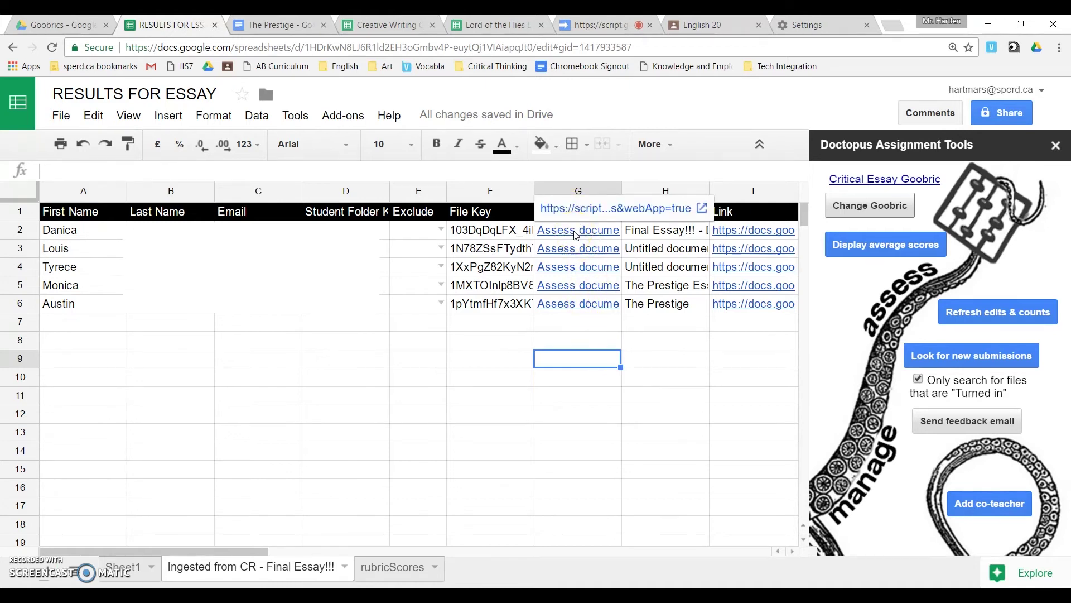
left_click(565, 236)
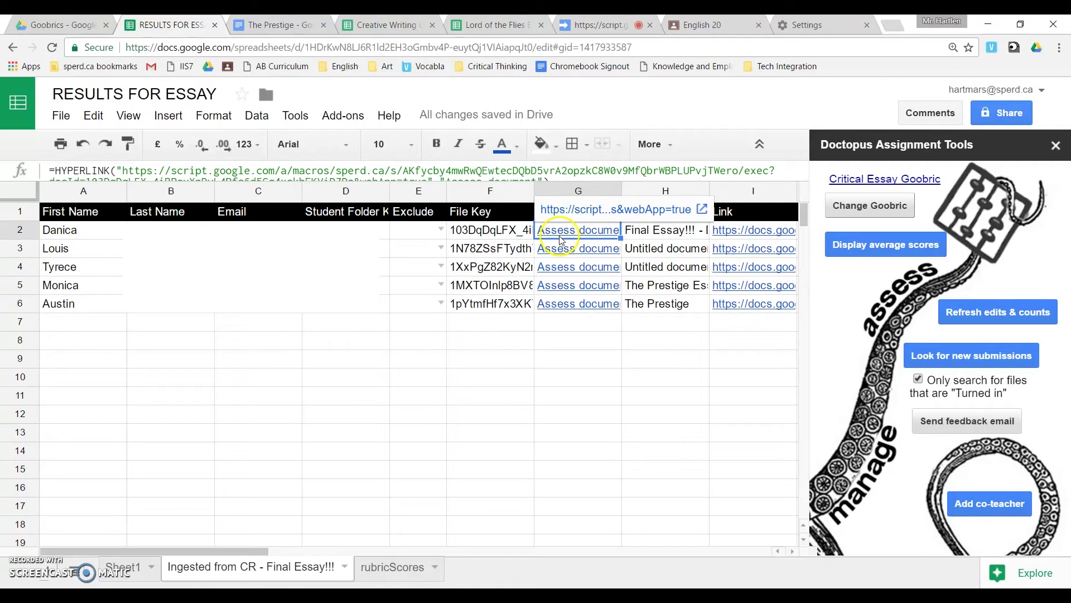
left_click(558, 208)
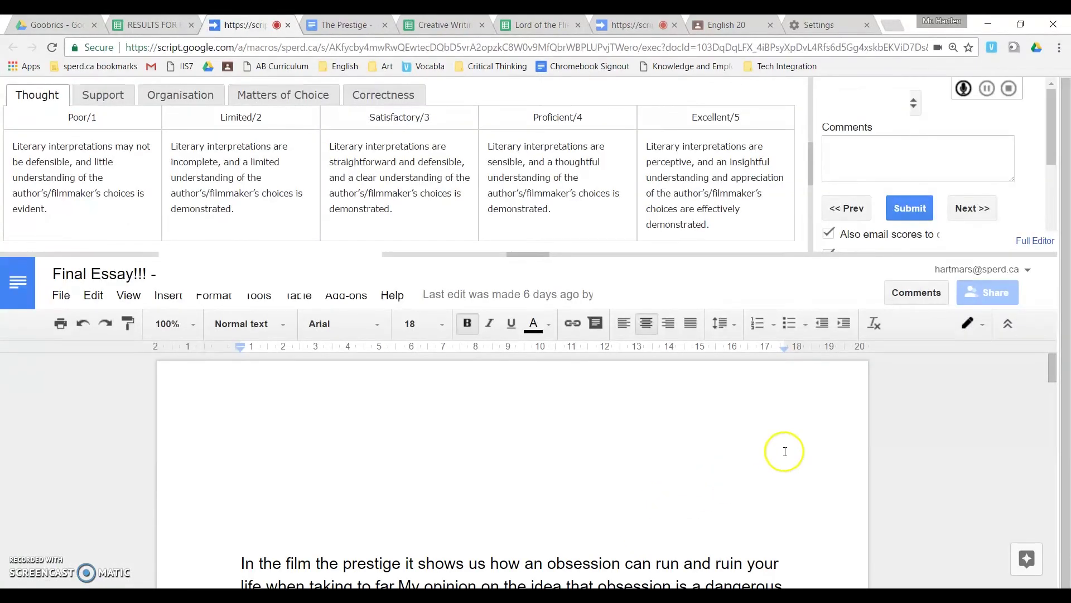
scroll(785, 451, "down", 5)
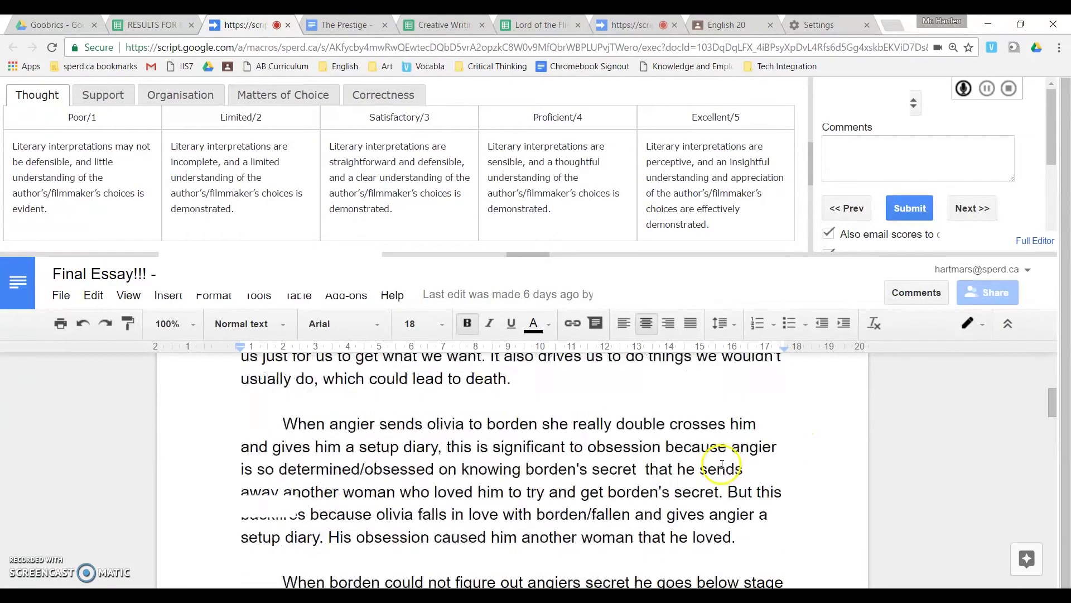
scroll(722, 465, "down", 9)
scroll(724, 468, "up", 5)
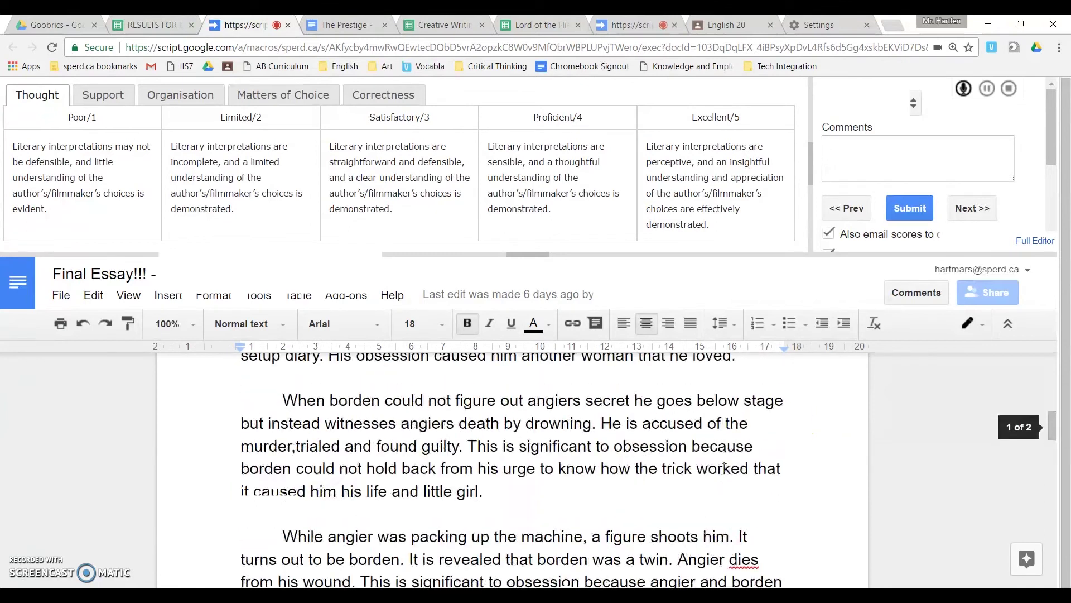
scroll(723, 469, "up", 10)
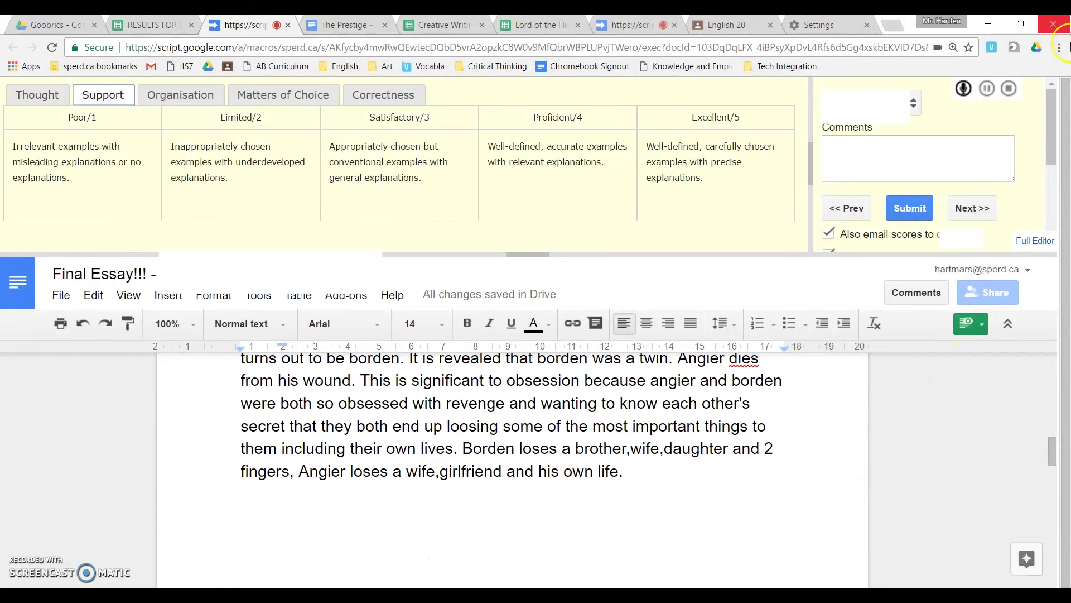
left_click(972, 324)
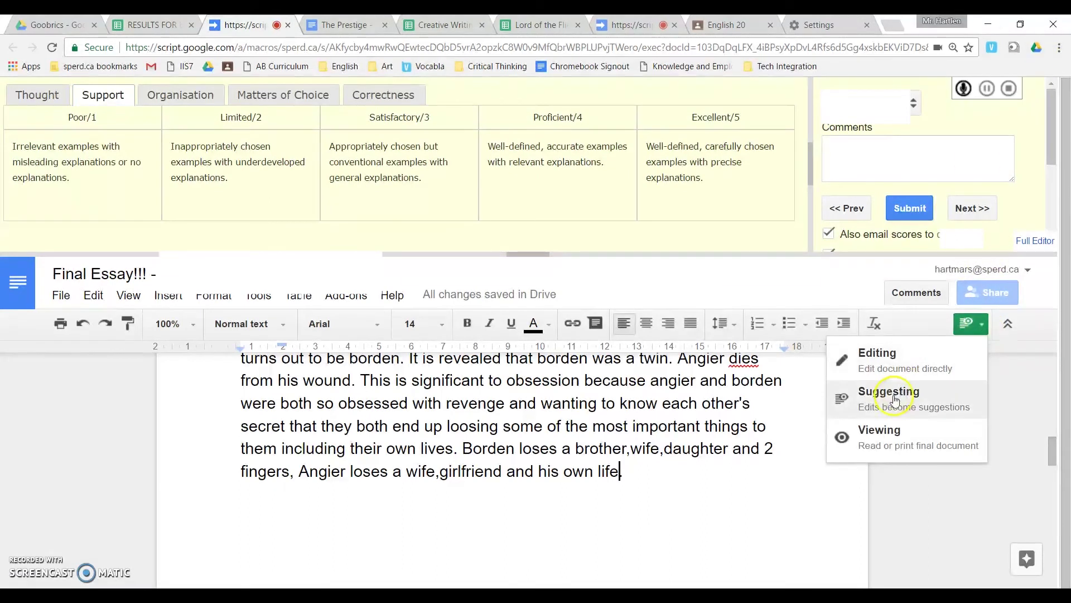
left_click(749, 490)
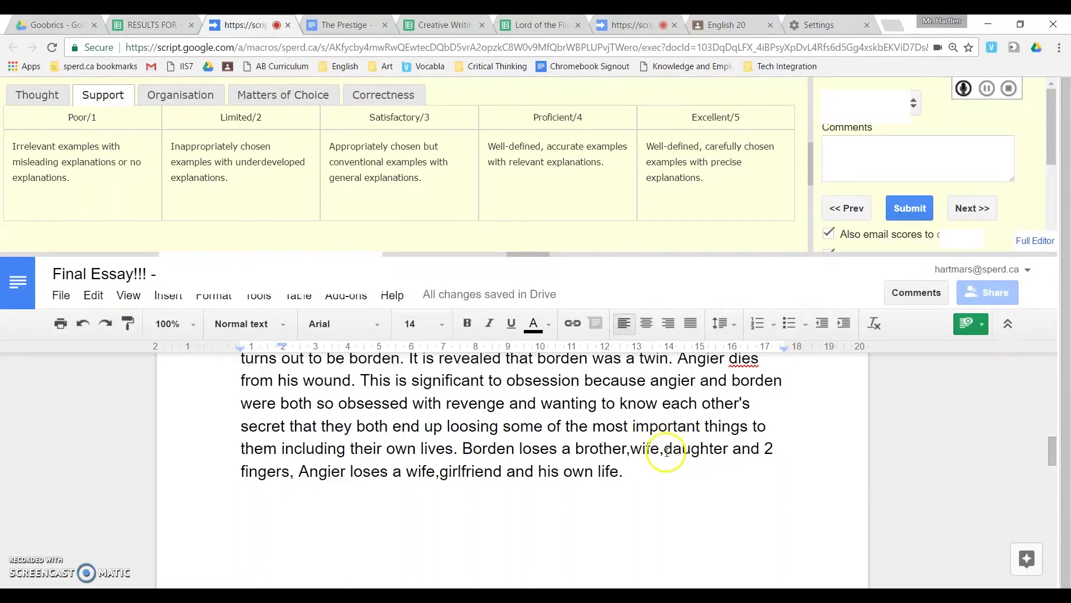
left_click_drag(660, 450, 731, 456)
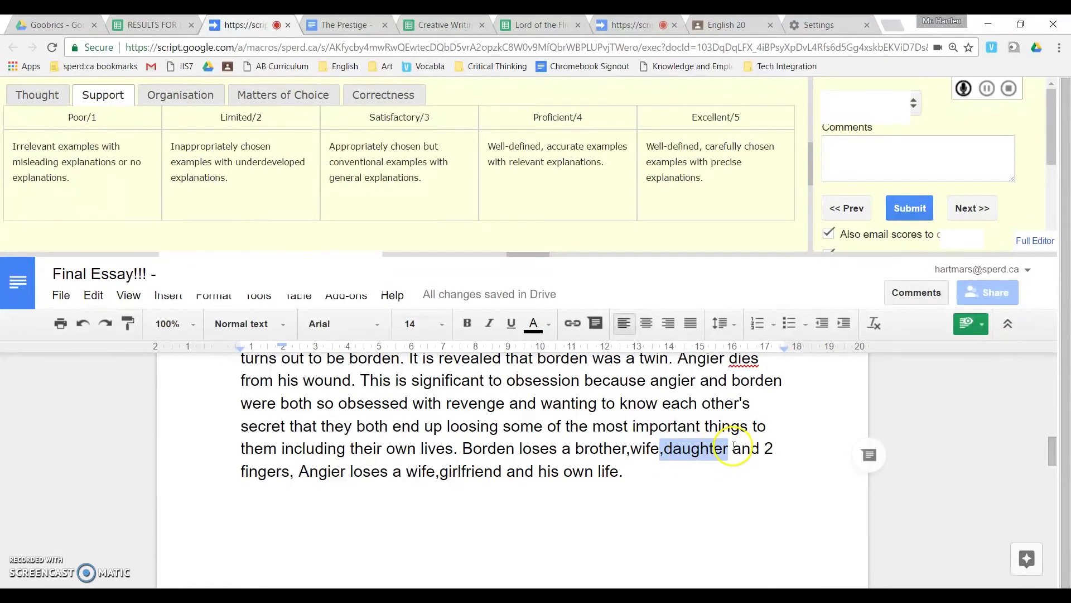
key("BackSpace")
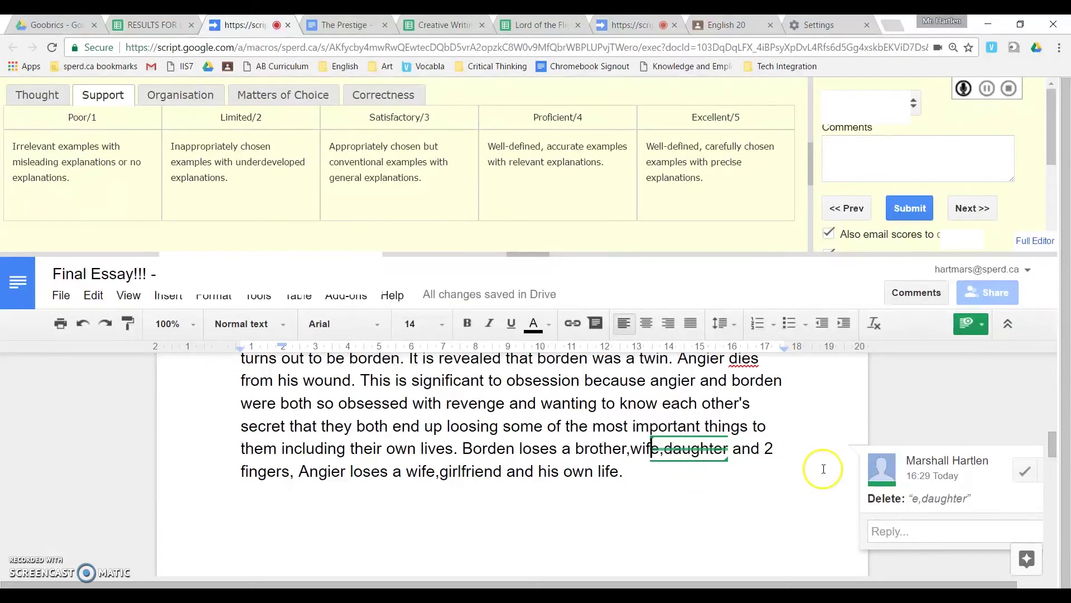
key("ctrl+z")
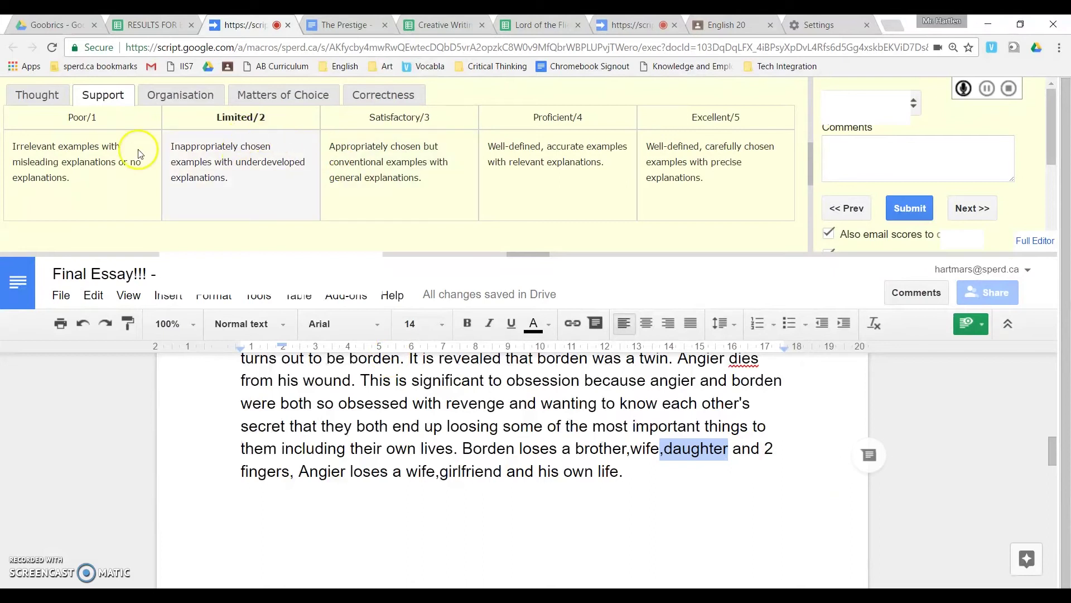
Step: Score Thought Proficient/4, and Support and Organisation Satisfactory/3
left_click(40, 96)
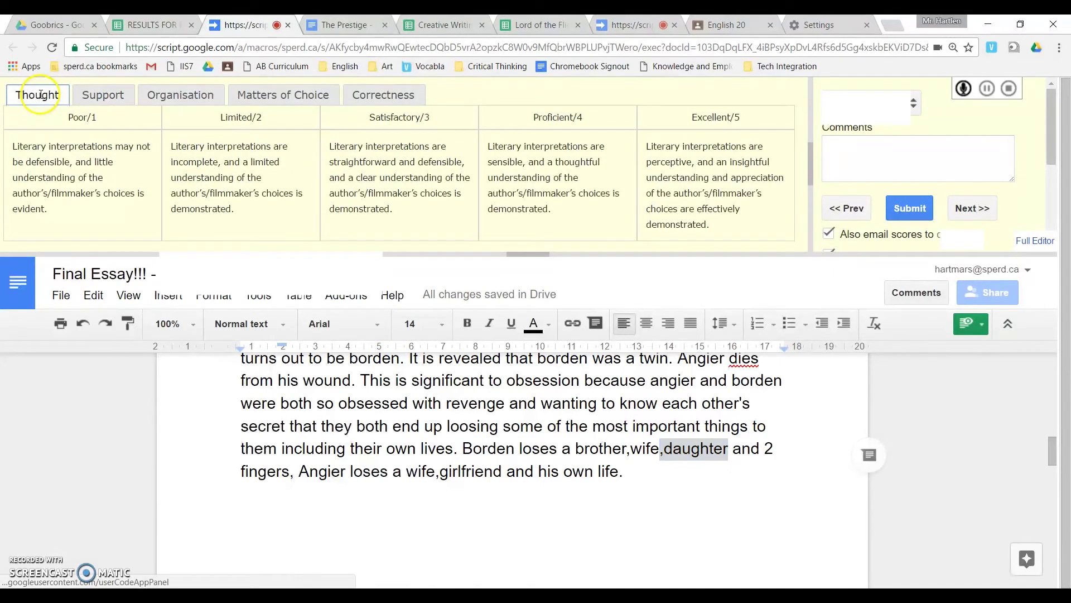
left_click(66, 155)
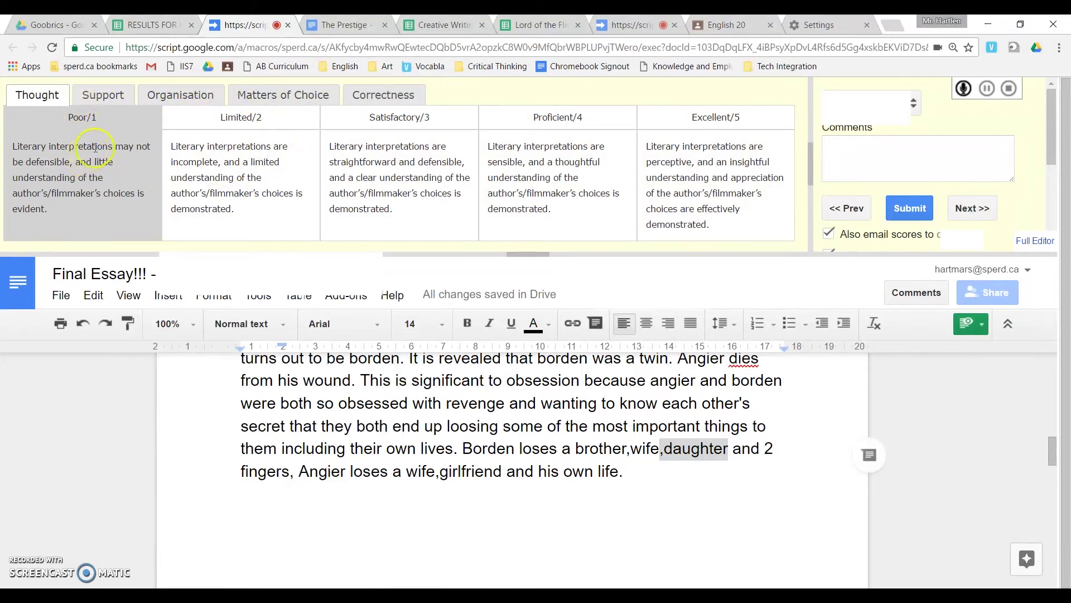
left_click(526, 167)
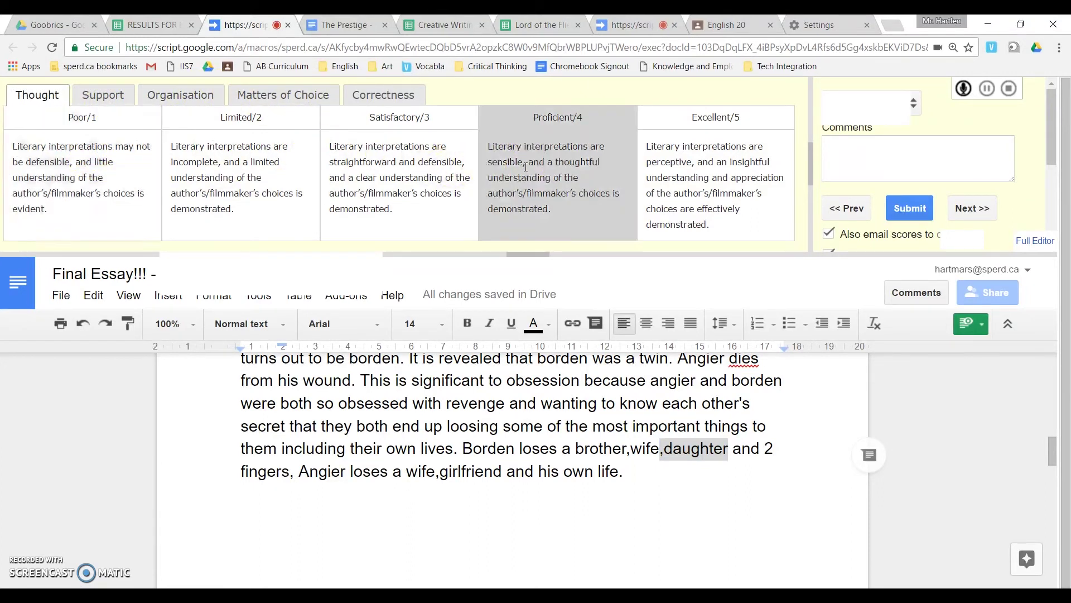
left_click(105, 94)
left_click(440, 189)
left_click(190, 96)
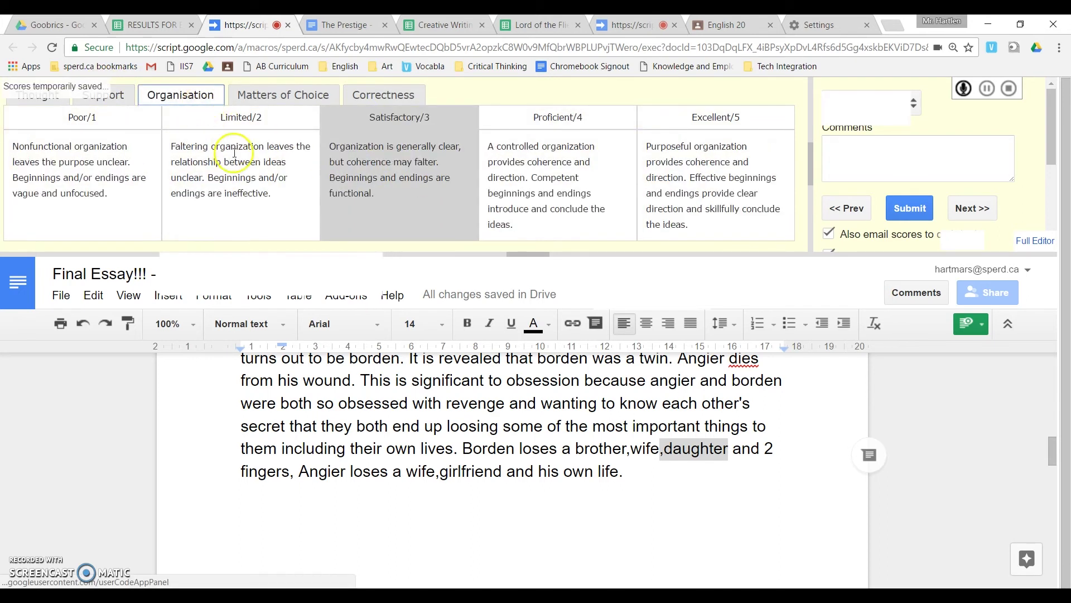
Step: Score Matters of Choice and Correctness Satisfactory/3, and clear the test comment
left_click(247, 106)
left_click(384, 161)
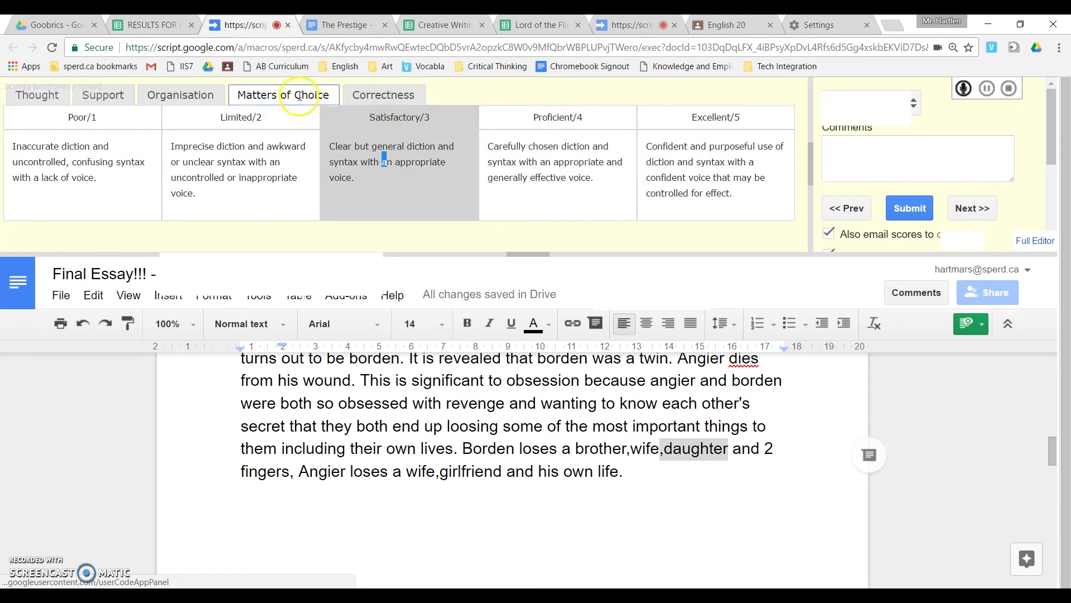
left_click(357, 106)
left_click(402, 158)
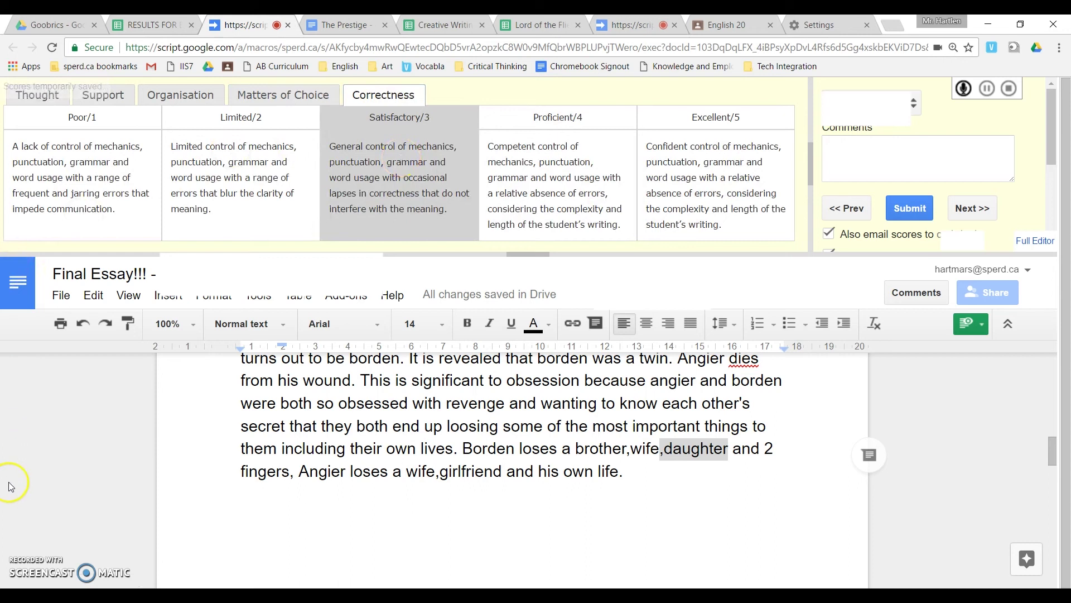
left_click(891, 148)
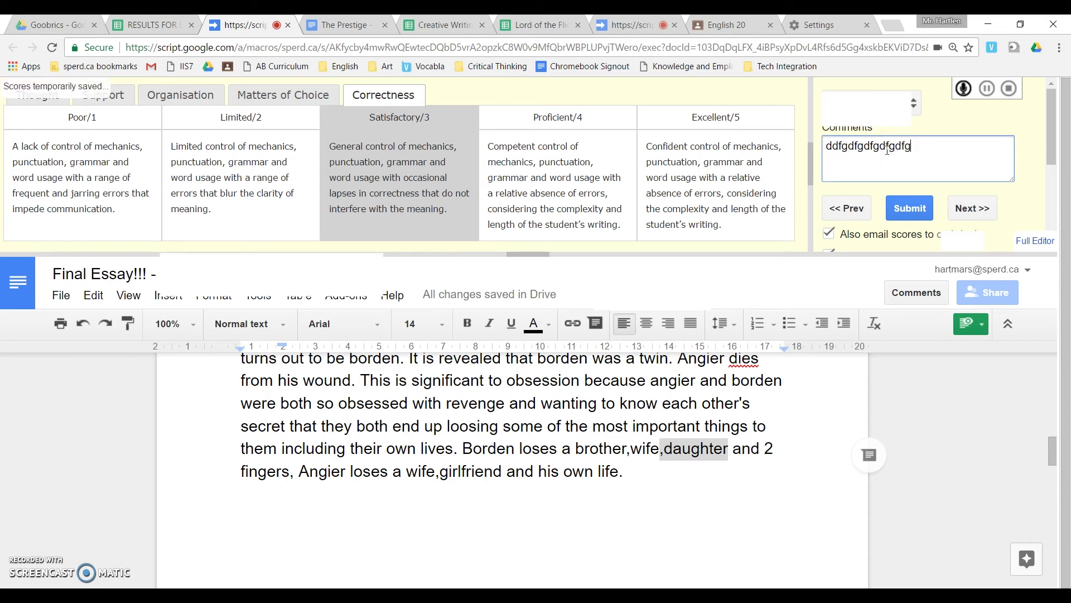
key("BackSpace")
key("BackSpace")
key("BackSpace")
key("BackSpace")
key("BackSpace")
key("BackSpace")
key("BackSpace")
key("BackSpace")
key("BackSpace")
key("BackSpace")
key("BackSpace")
key("BackSpace")
key("BackSpace")
key("BackSpace")
Step: Advance to the next student's essay, then return to the RESULTS FOR ESSAY spreadsheet
left_click(983, 212)
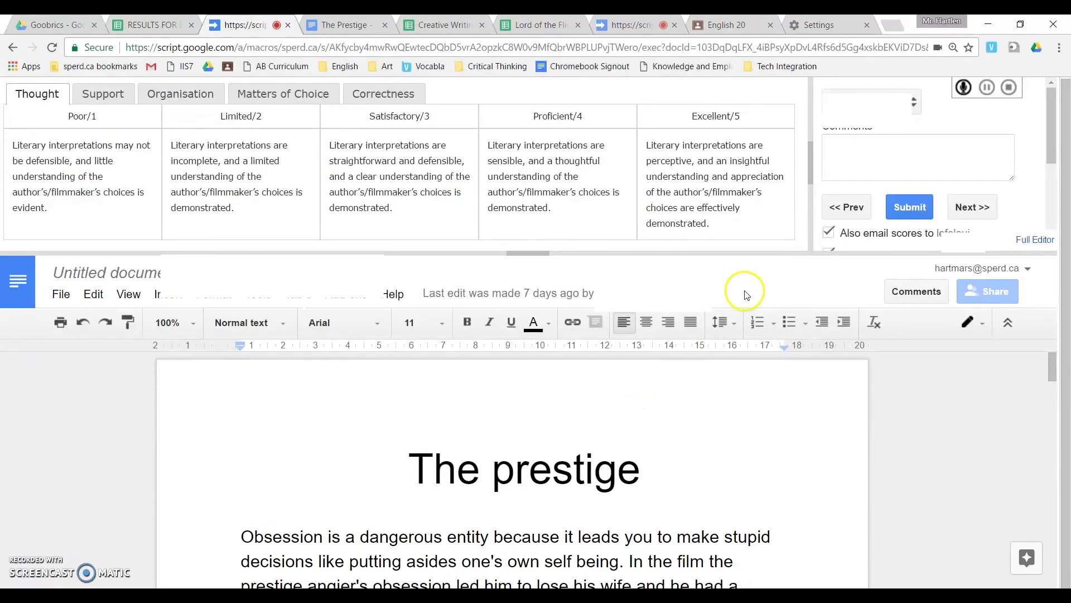
left_click(731, 26)
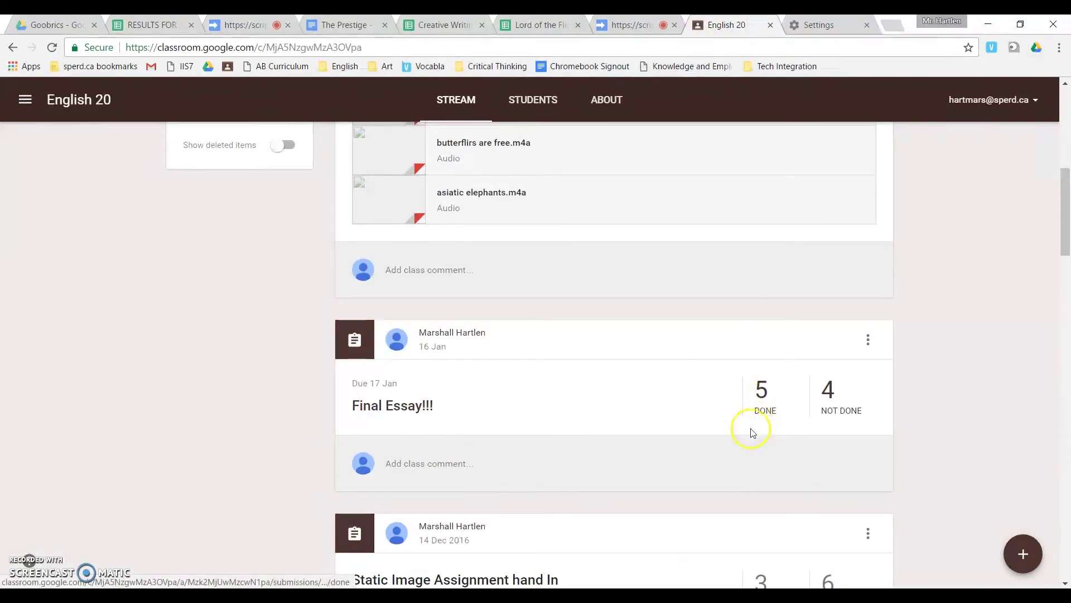
left_click(169, 27)
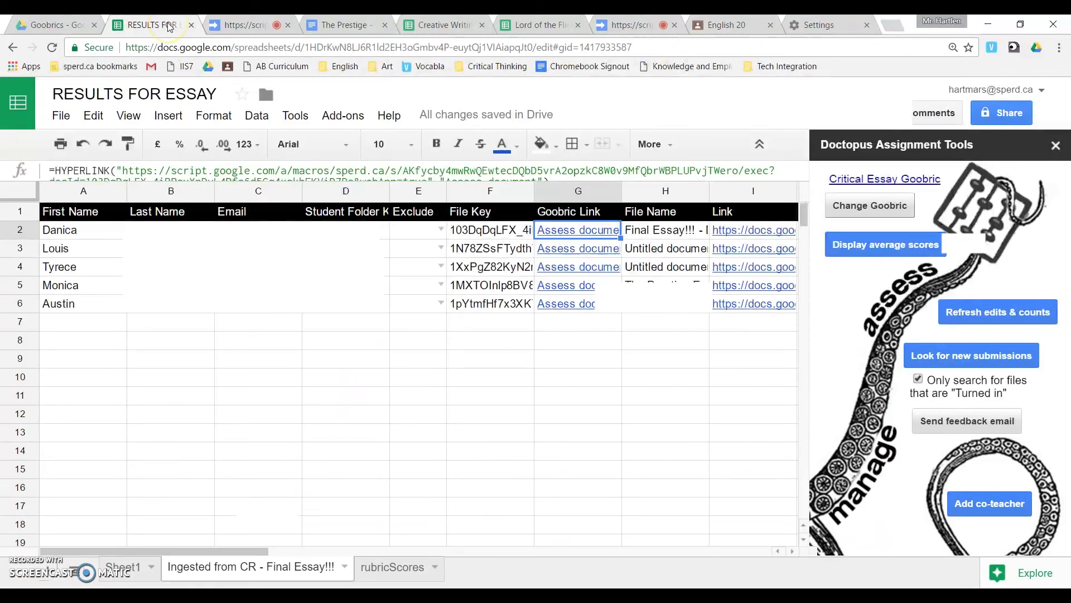
Step: Glance at The Prestige essay, then return to the Creative Writing Goobric rubric sheet
left_click(334, 24)
left_click(438, 24)
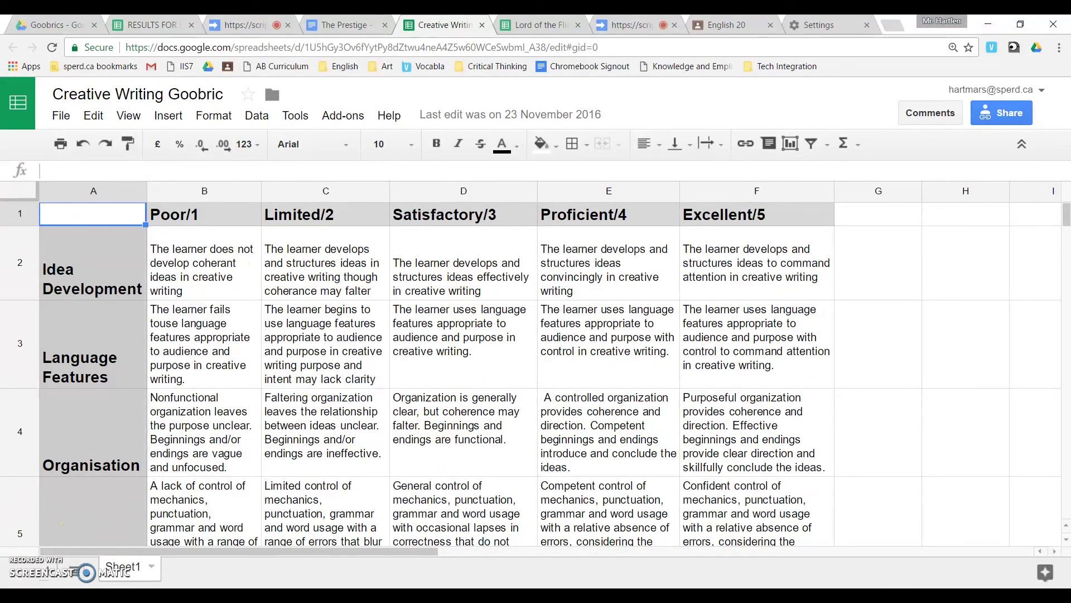
Step: Check the Goobrics folder in Drive, then go back to the RESULTS FOR ESSAY spreadsheet
left_click(61, 26)
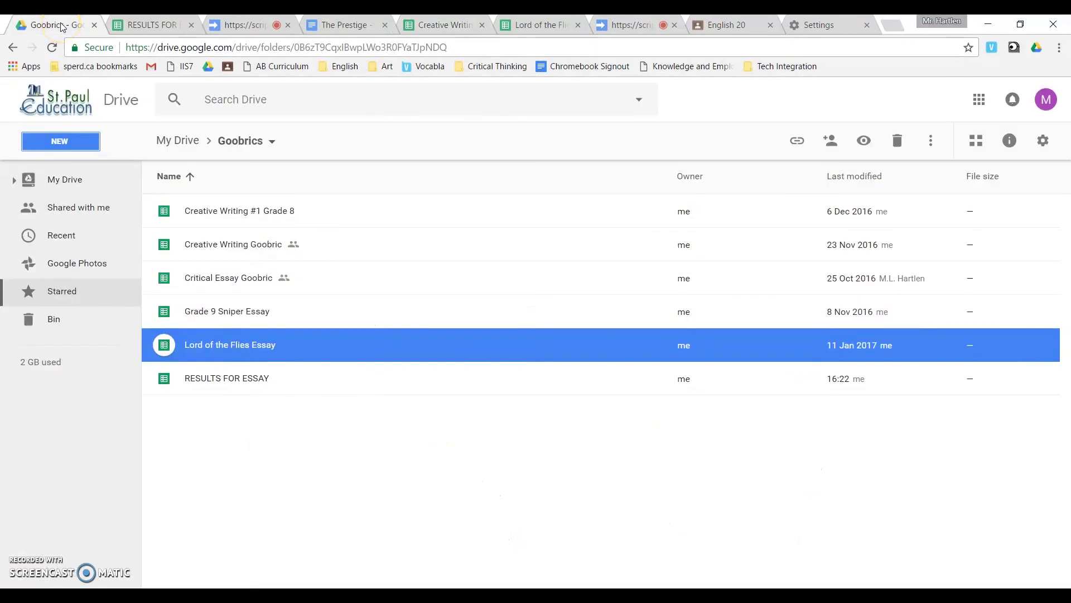
left_click(155, 25)
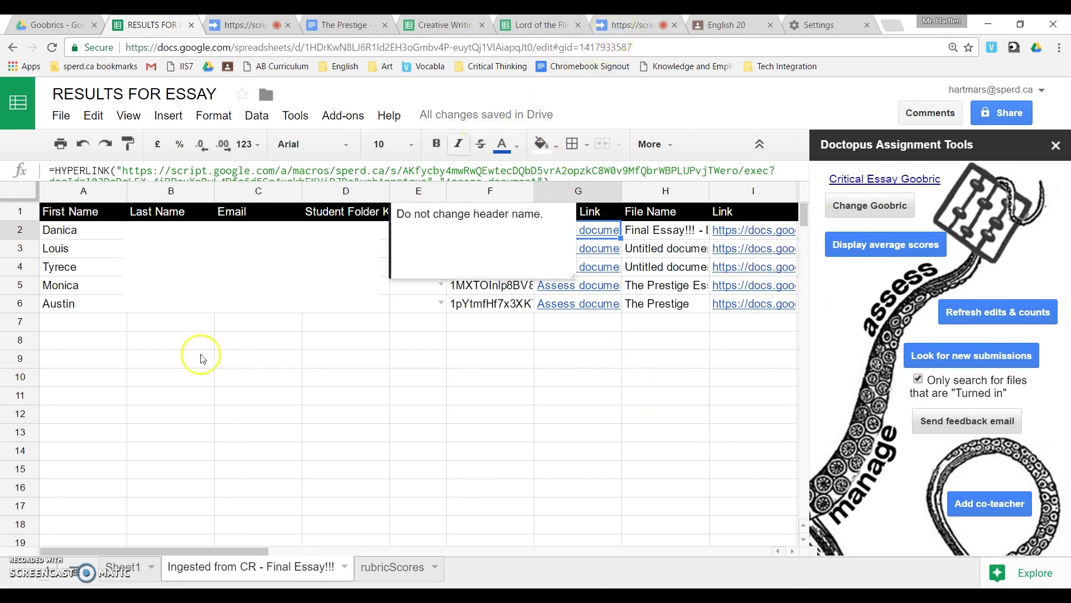
Step: Bring up Goobric's scoring view for the Lord of the Flies essay
left_click(639, 24)
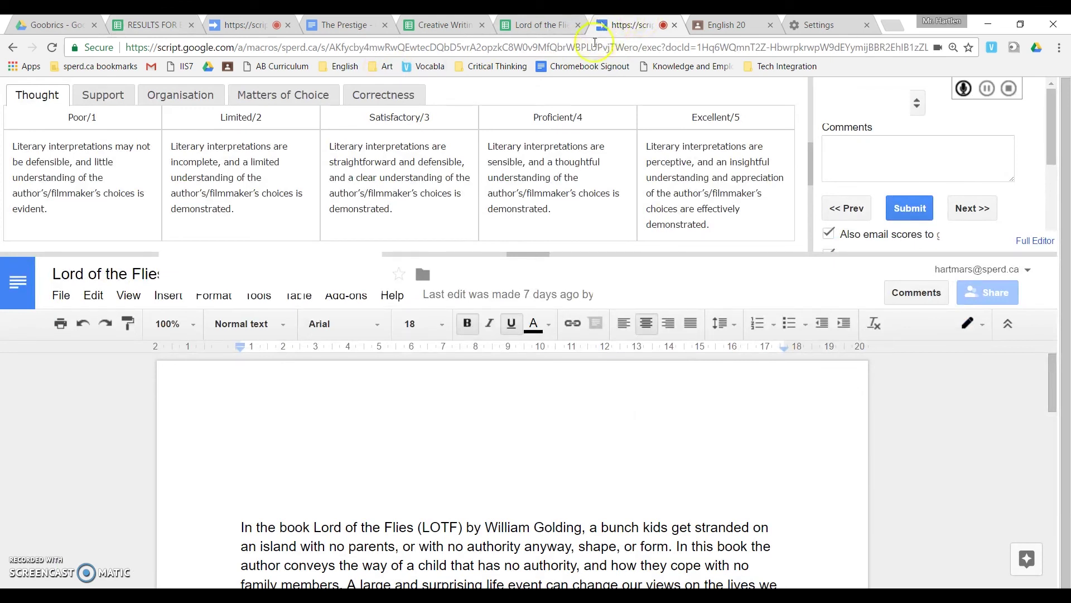
left_click(665, 382)
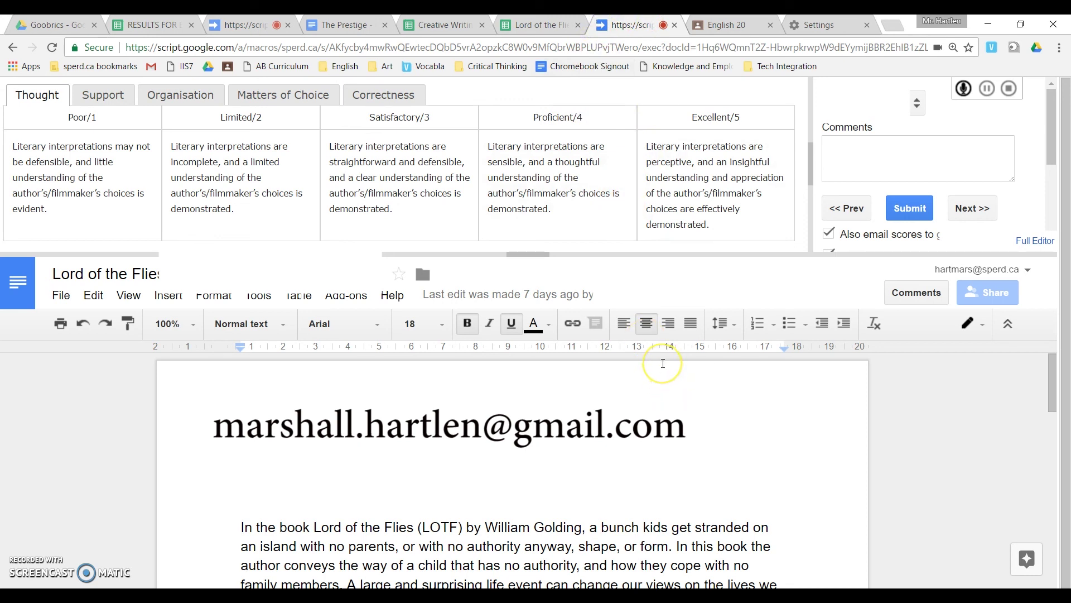